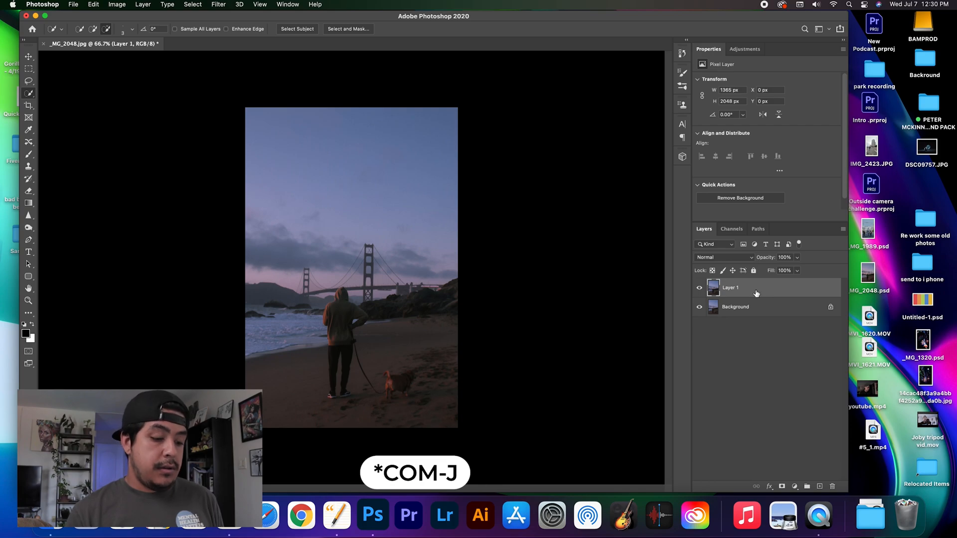
{"action": "key", "text": "super+j"}
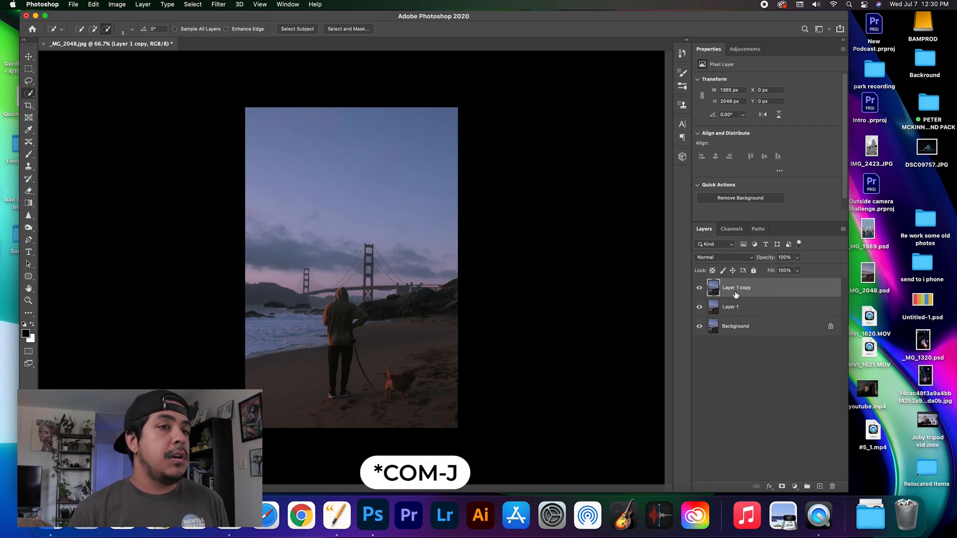
{"action": "left_click", "coordinate": [755, 312]}
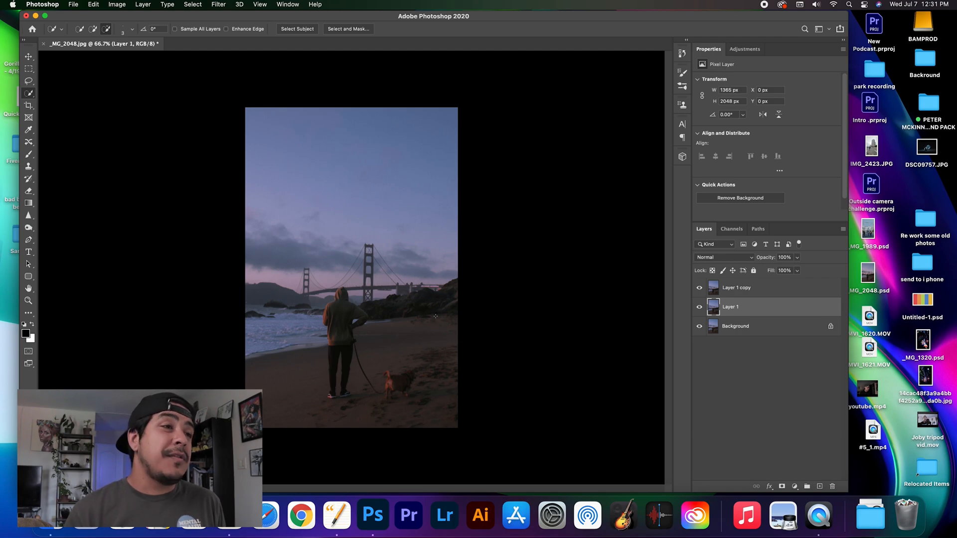
{"action": "mouse_move", "coordinate": [461, 297]}
{"action": "left_mouse_down"}
{"action": "mouse_move", "coordinate": [371, 311]}
{"action": "mouse_move", "coordinate": [324, 293]}
{"action": "mouse_move", "coordinate": [297, 349]}
{"action": "mouse_move", "coordinate": [266, 311]}
{"action": "mouse_move", "coordinate": [374, 254]}
{"action": "mouse_move", "coordinate": [346, 245]}
{"action": "mouse_move", "coordinate": [403, 234]}
{"action": "left_mouse_up"}
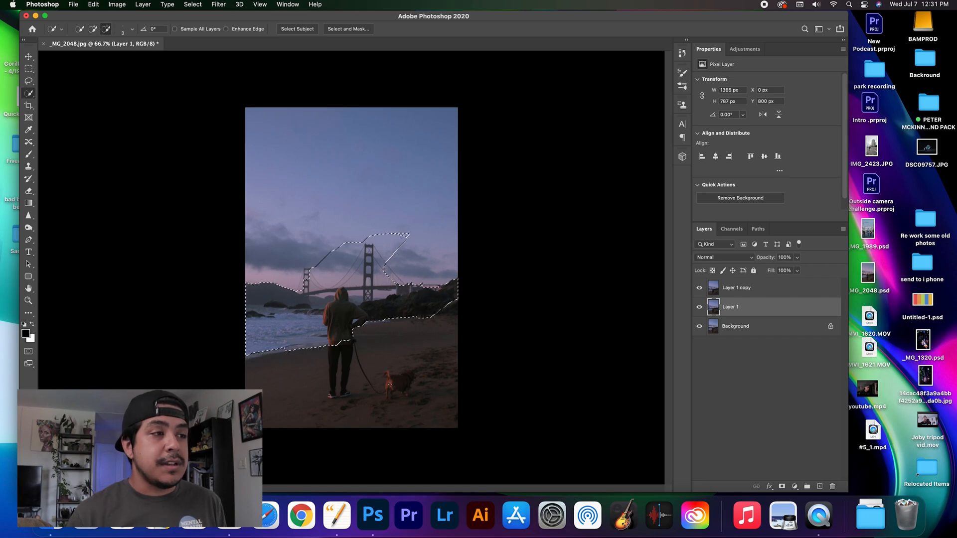
{"action": "mouse_move", "coordinate": [384, 374]}
{"action": "left_mouse_down"}
{"action": "mouse_move", "coordinate": [389, 390]}
{"action": "mouse_move", "coordinate": [415, 373]}
{"action": "mouse_move", "coordinate": [406, 393]}
{"action": "left_mouse_up"}
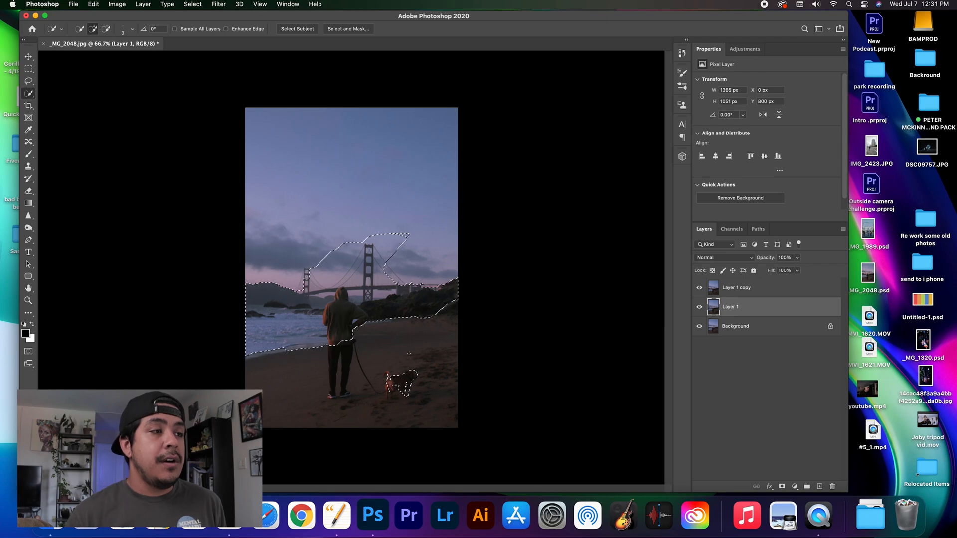
{"action": "key", "text": "super+z"}
{"action": "key", "text": "super+z"}
{"action": "key", "text": "super+z"}
{"action": "key", "text": "super+z"}
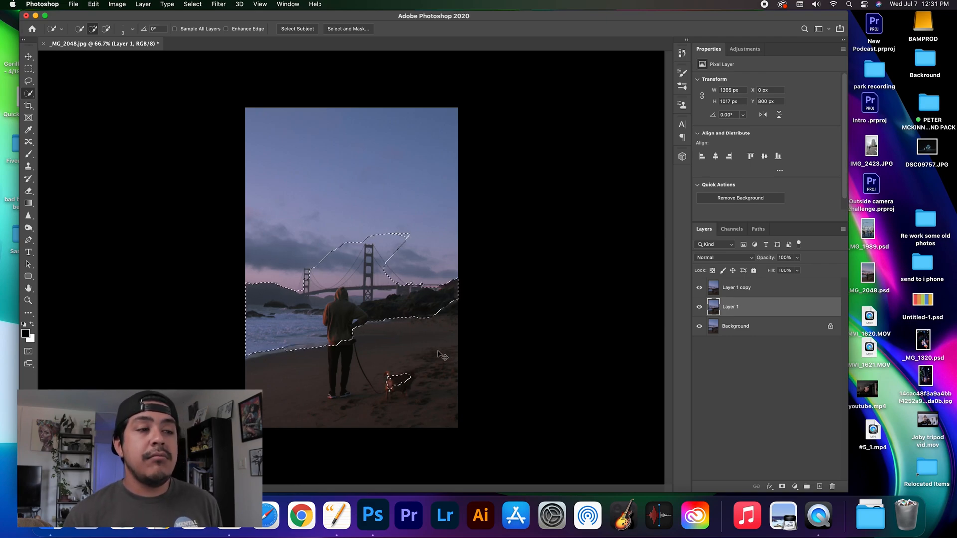
{"action": "key", "text": "super+z"}
{"action": "key", "text": "super+z"}
{"action": "key", "text": "super+z"}
{"action": "key", "text": "super+z"}
{"action": "key", "text": "super+z"}
{"action": "key", "text": "super+z"}
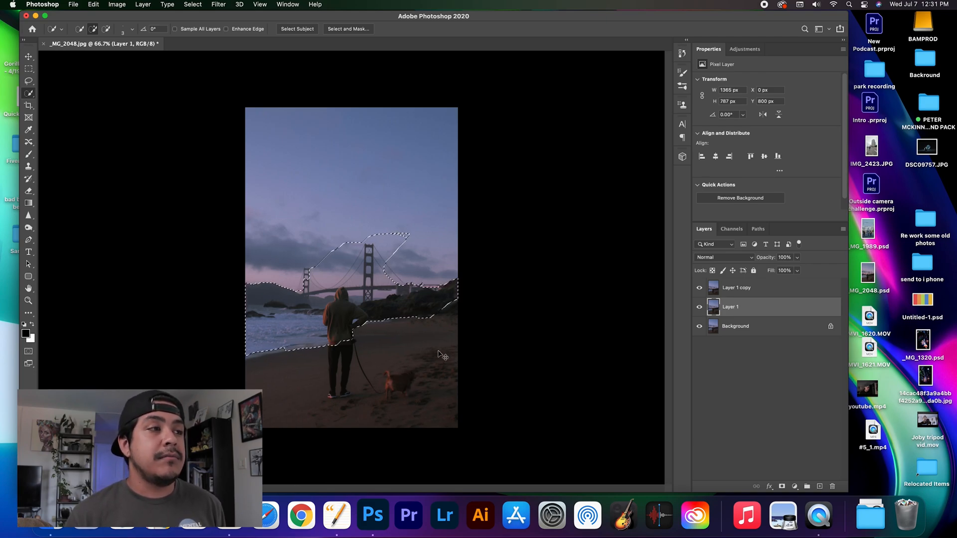
{"action": "key", "text": "super+z"}
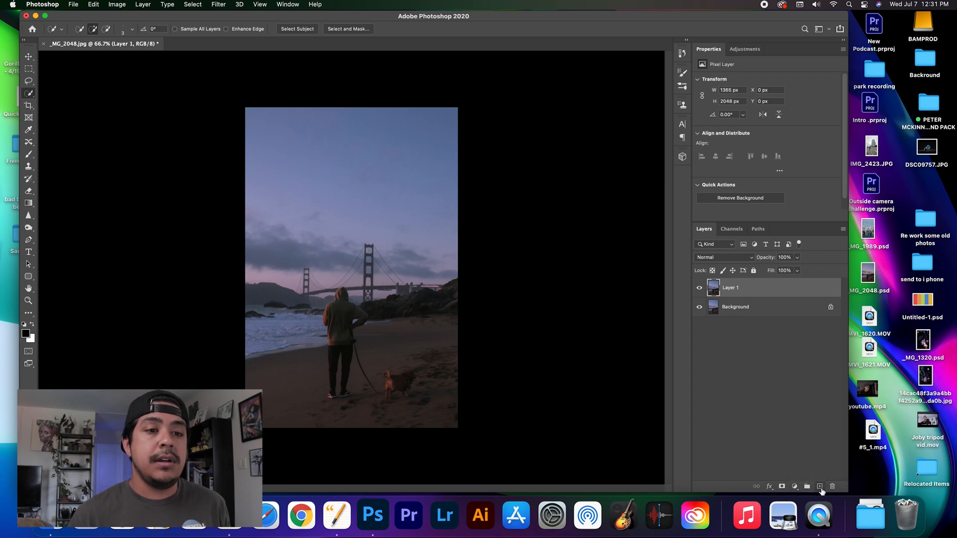
Duplicate Layer 1 and add a white layer mask to the original Layer 1 beneath the copy
{"action": "left_click_drag", "start_coordinate": [820, 490], "coordinate": [819, 489]}
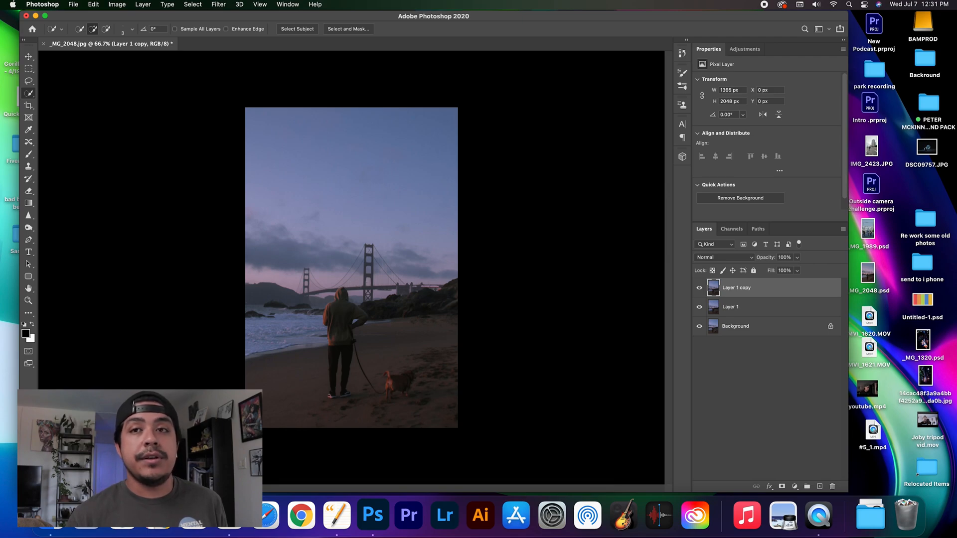
{"action": "left_click", "coordinate": [757, 305]}
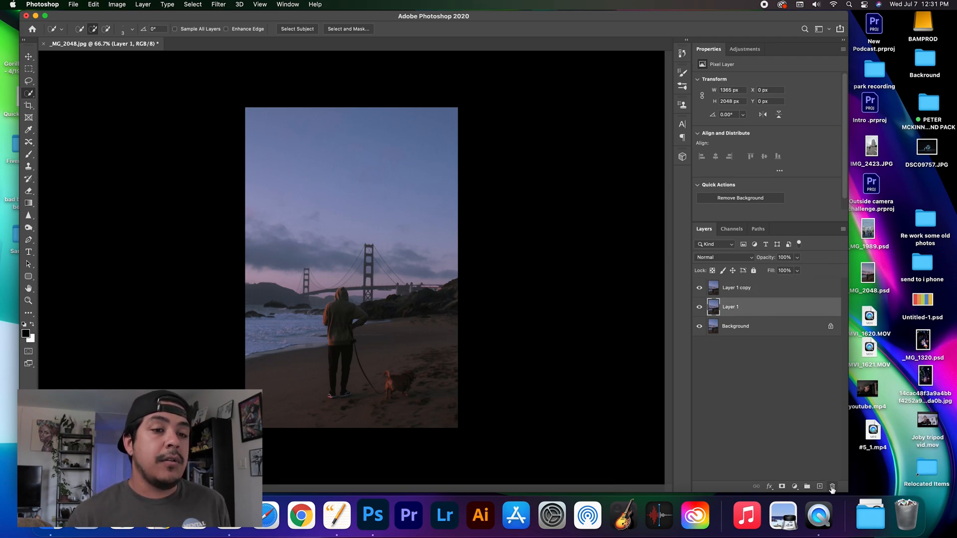
{"action": "left_click", "coordinate": [782, 487]}
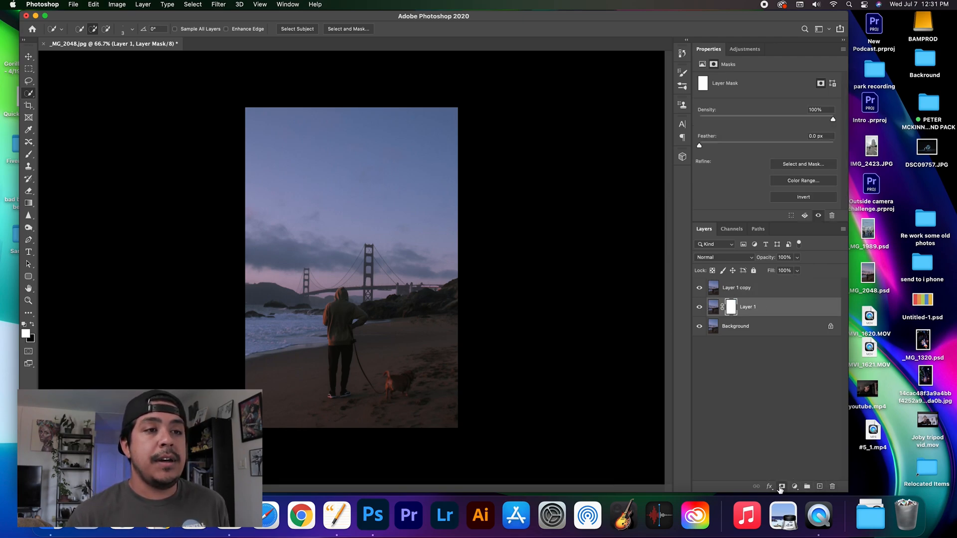
Start a Gaussian Blur on Layer 1's image rather than its mask, with a radius of 3.4 pixels
{"action": "left_click", "coordinate": [712, 309]}
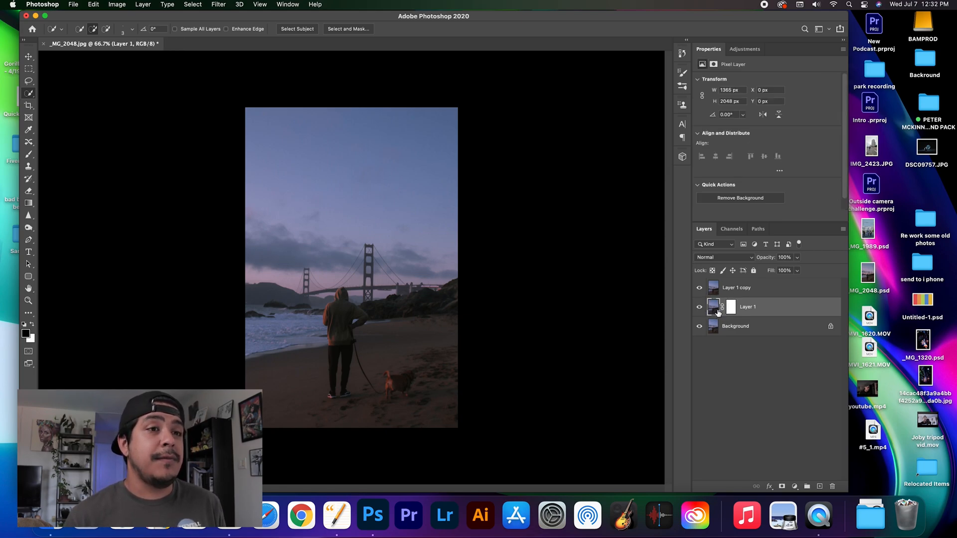
{"action": "left_click", "coordinate": [217, 4]}
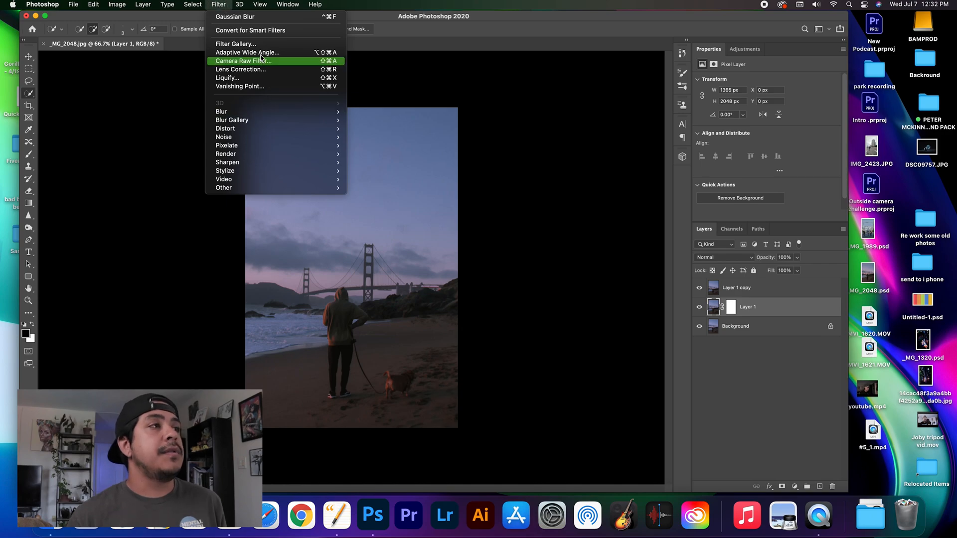
{"action": "mouse_move", "coordinate": [227, 5]}
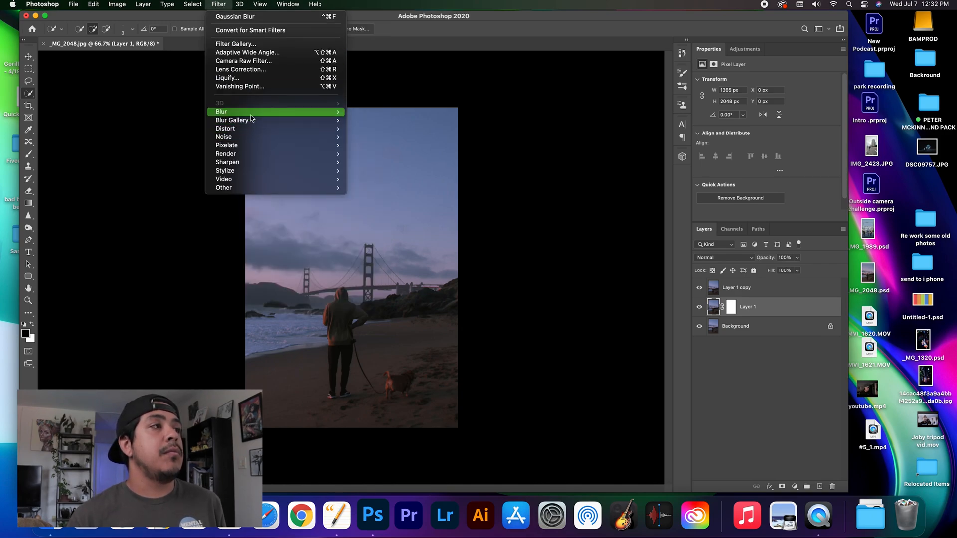
{"action": "mouse_move", "coordinate": [235, 111]}
{"action": "left_click", "coordinate": [377, 145]}
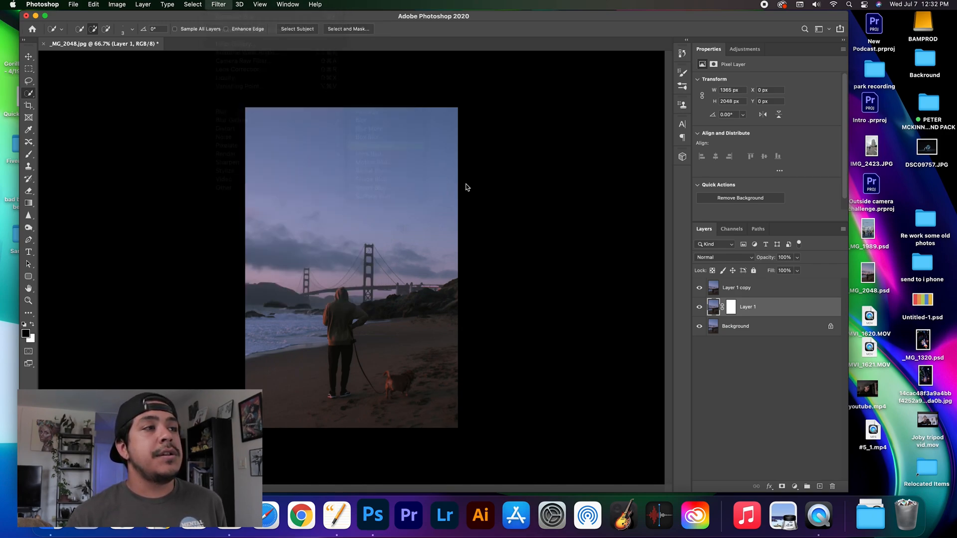
{"action": "left_click_drag", "start_coordinate": [471, 180], "coordinate": [508, 200]}
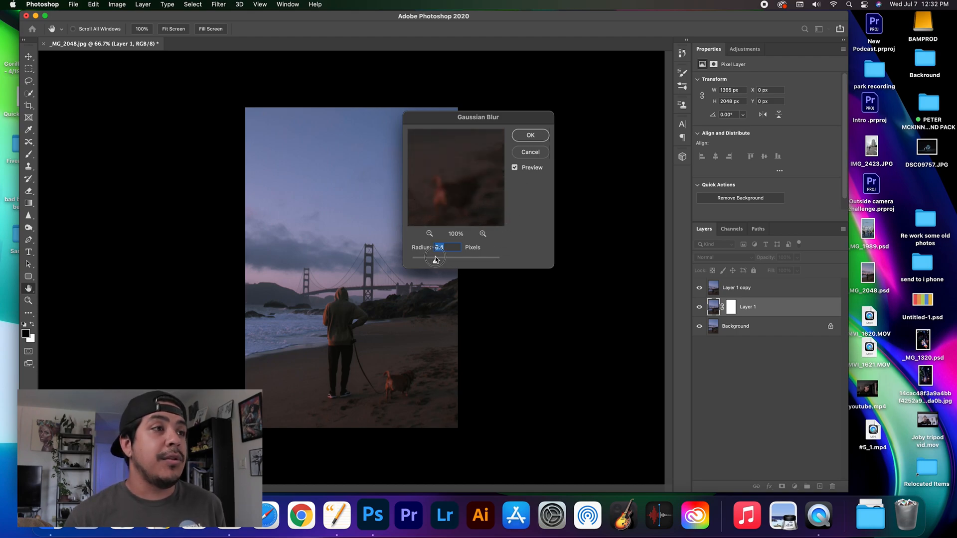
{"action": "left_click_drag", "start_coordinate": [439, 261], "coordinate": [478, 262]}
{"action": "left_click", "coordinate": [429, 234]}
{"action": "left_click", "coordinate": [429, 234]}
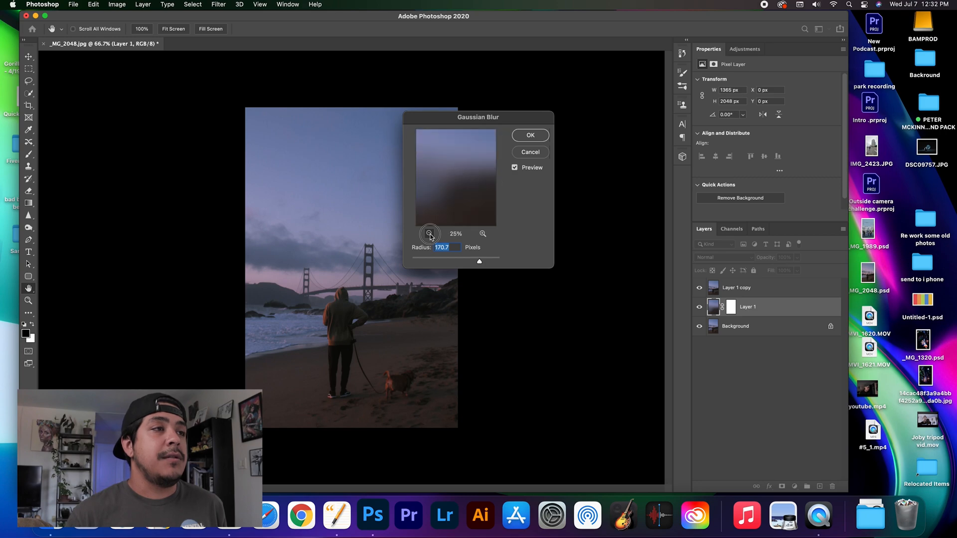
{"action": "left_click", "coordinate": [429, 234]}
{"action": "left_click_drag", "start_coordinate": [479, 262], "coordinate": [427, 261]}
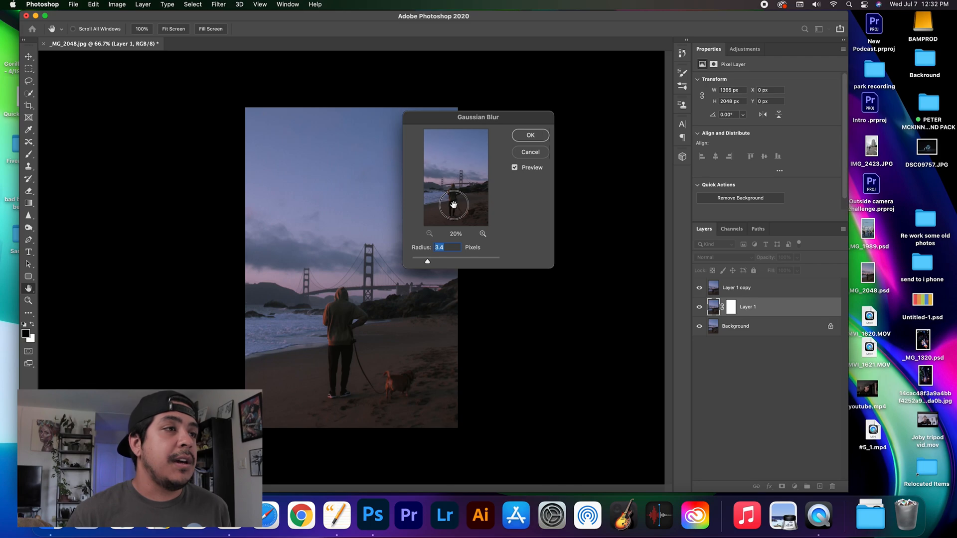
Lower the Gaussian Blur radius to 2.6 pixels while checking the bridge and rocks, and apply the filter
{"action": "left_click", "coordinate": [482, 233]}
{"action": "left_click_drag", "start_coordinate": [483, 211], "coordinate": [438, 155]}
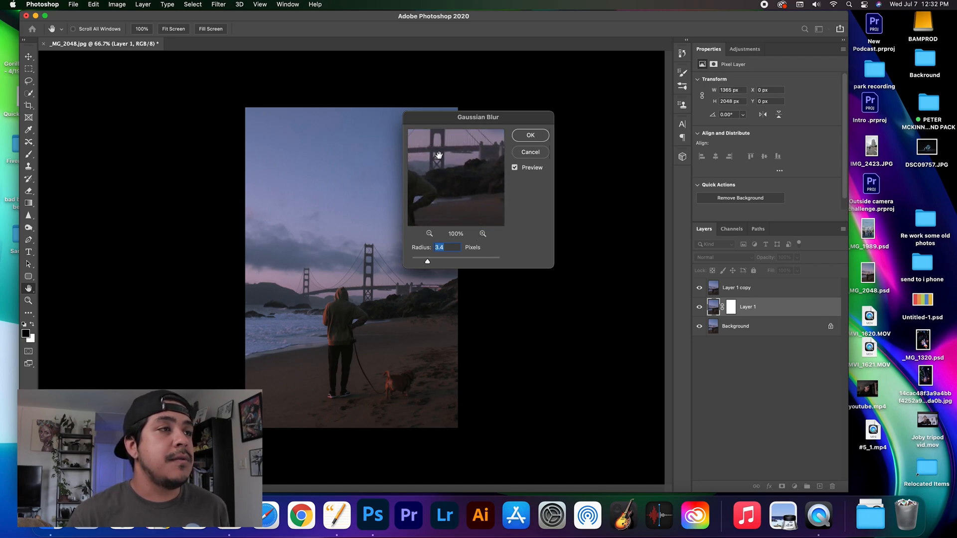
{"action": "left_click_drag", "start_coordinate": [428, 261], "coordinate": [423, 261]}
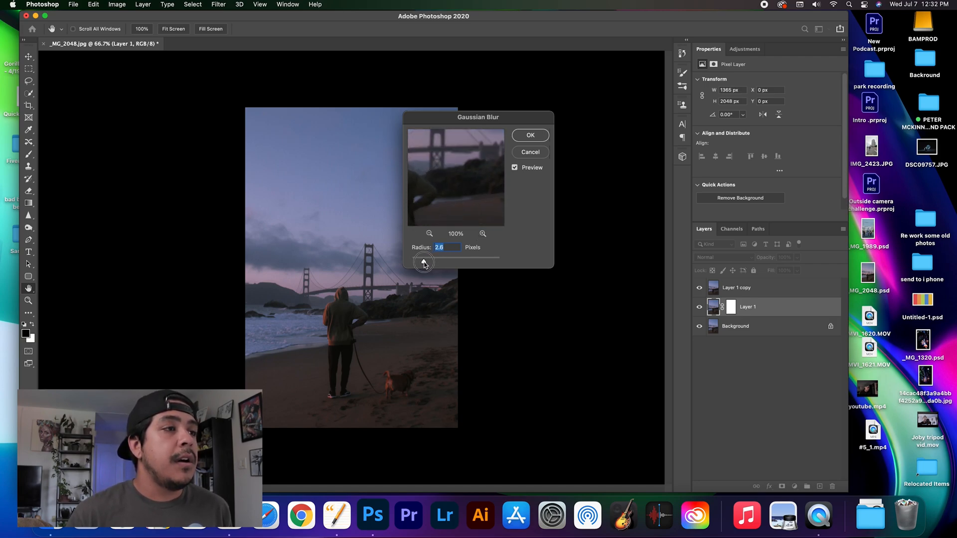
{"action": "left_click_drag", "start_coordinate": [456, 206], "coordinate": [448, 209]}
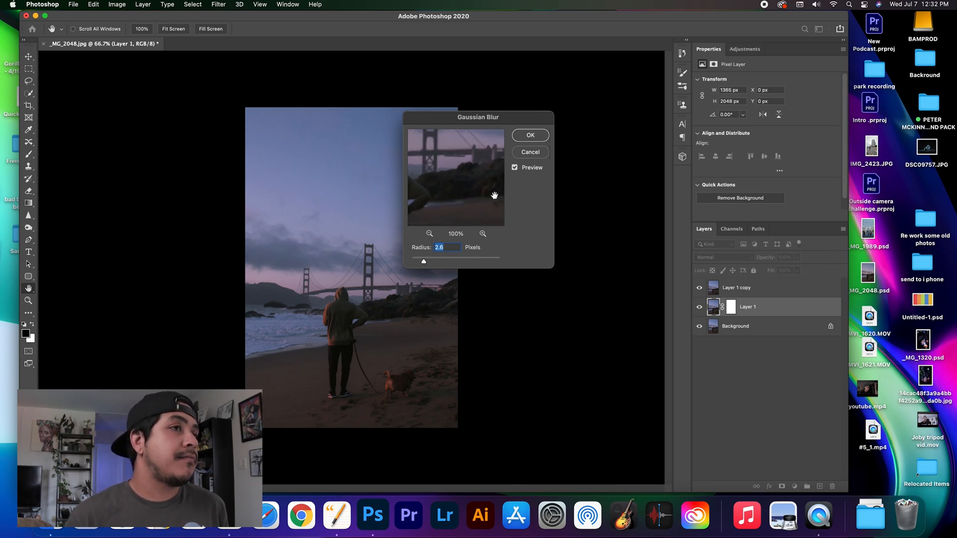
{"action": "left_click", "coordinate": [527, 136]}
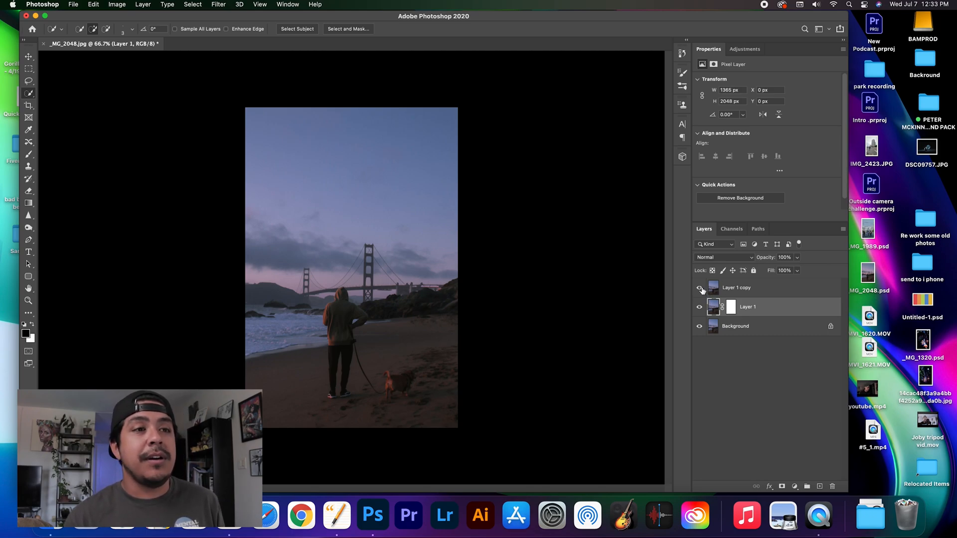
Hide Layer 1 copy and make Layer 1's layer mask the active editing target
{"action": "left_click", "coordinate": [699, 289]}
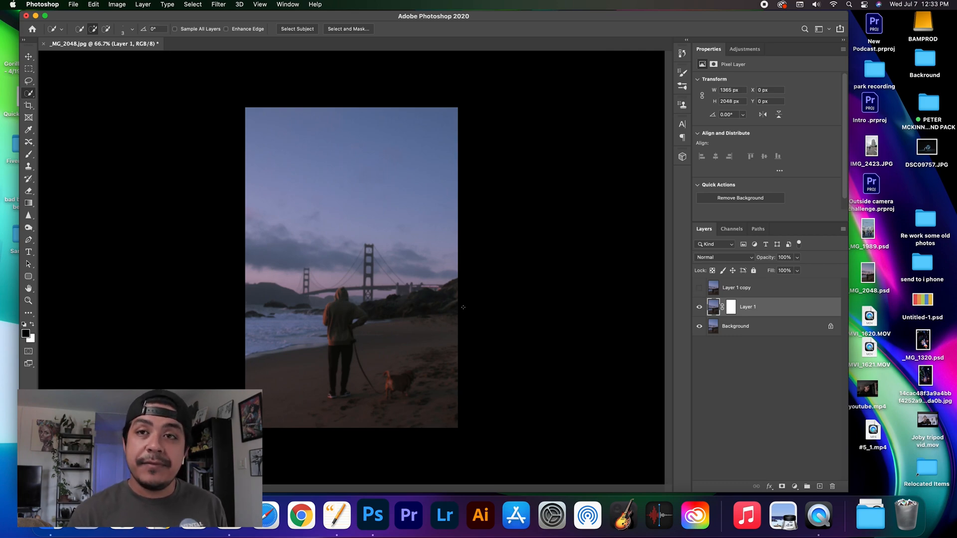
{"action": "left_click", "coordinate": [731, 308]}
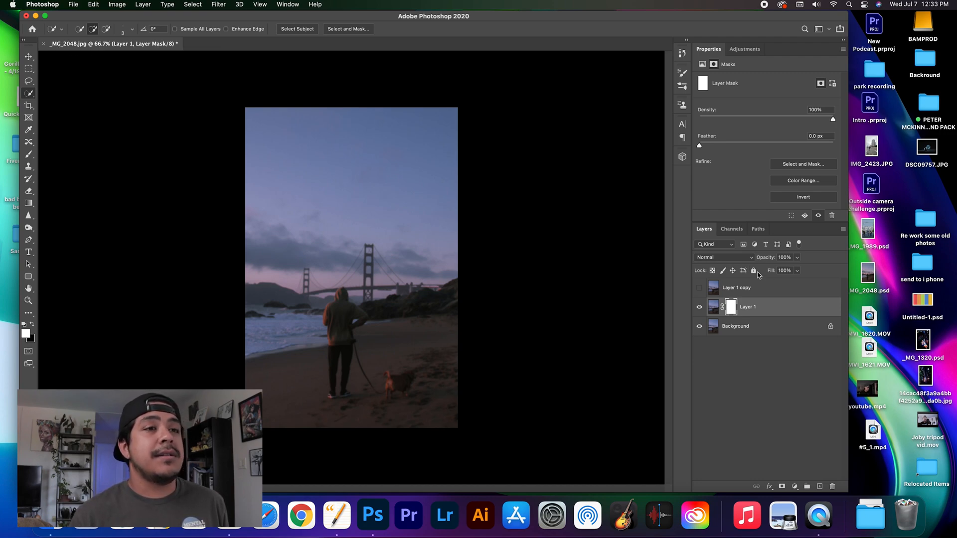
{"action": "left_click", "coordinate": [714, 307]}
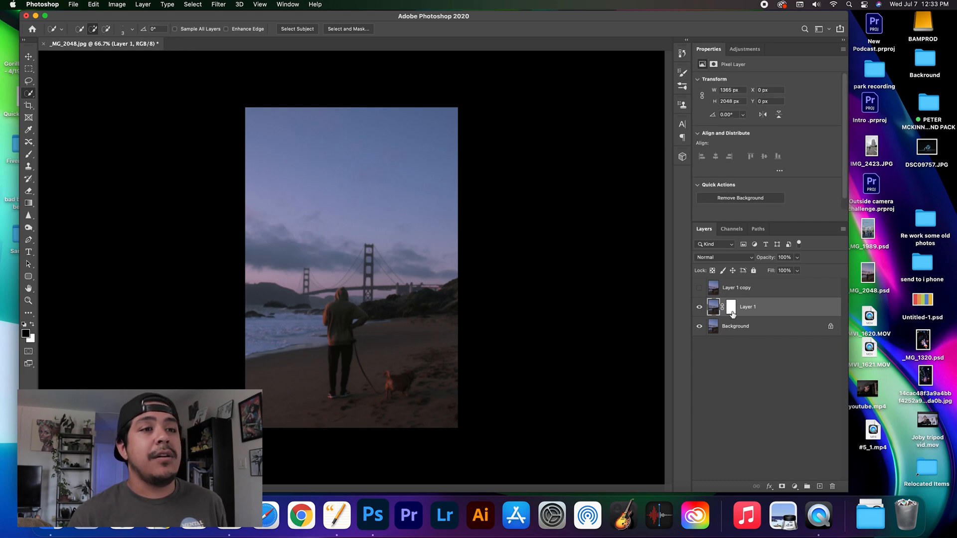
{"action": "left_click", "coordinate": [731, 309]}
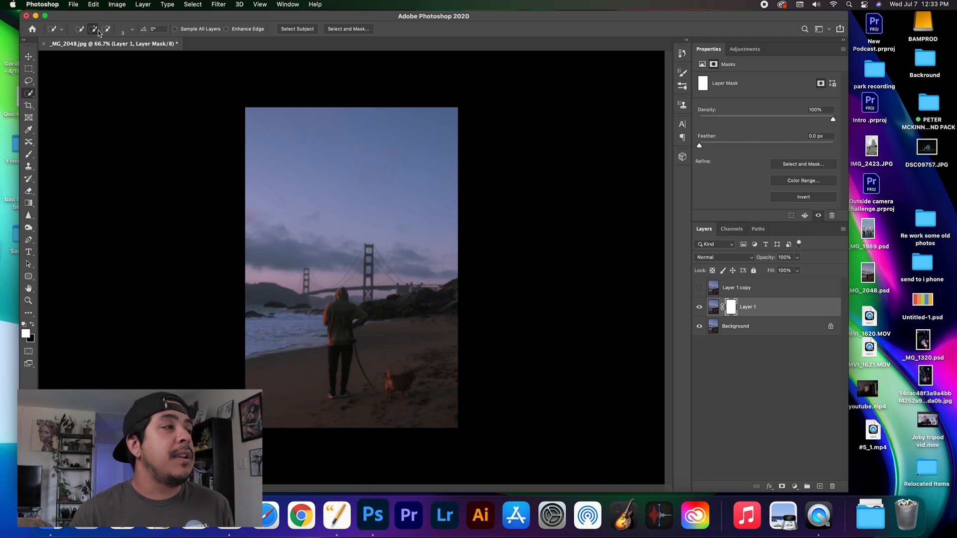
Quick-select the band of rocks and surf behind the person, leaving out the distant hills and including the sand strip below the headland
{"action": "mouse_move", "coordinate": [365, 306]}
{"action": "left_mouse_down"}
{"action": "mouse_move", "coordinate": [391, 311]}
{"action": "mouse_move", "coordinate": [398, 296]}
{"action": "mouse_move", "coordinate": [448, 294]}
{"action": "left_mouse_up"}
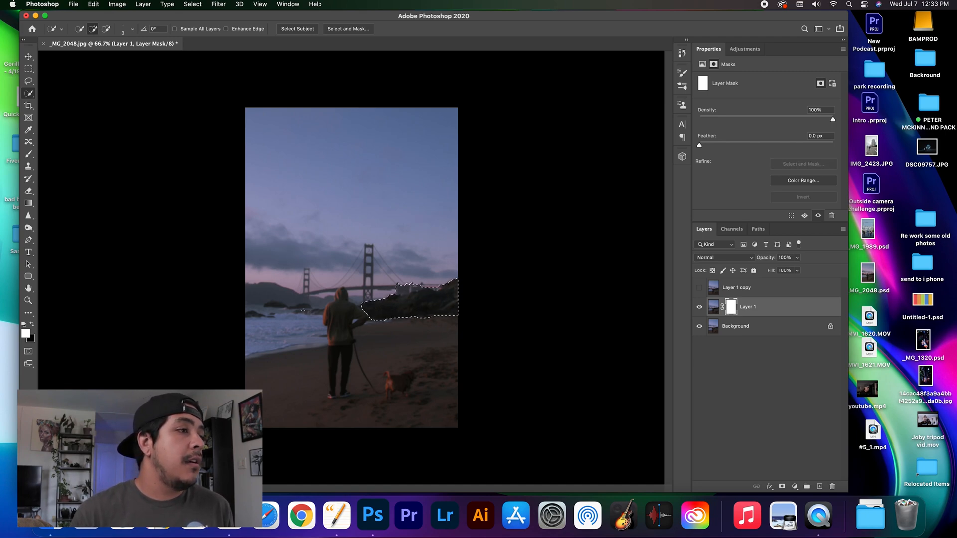
{"action": "left_click", "coordinate": [324, 313]}
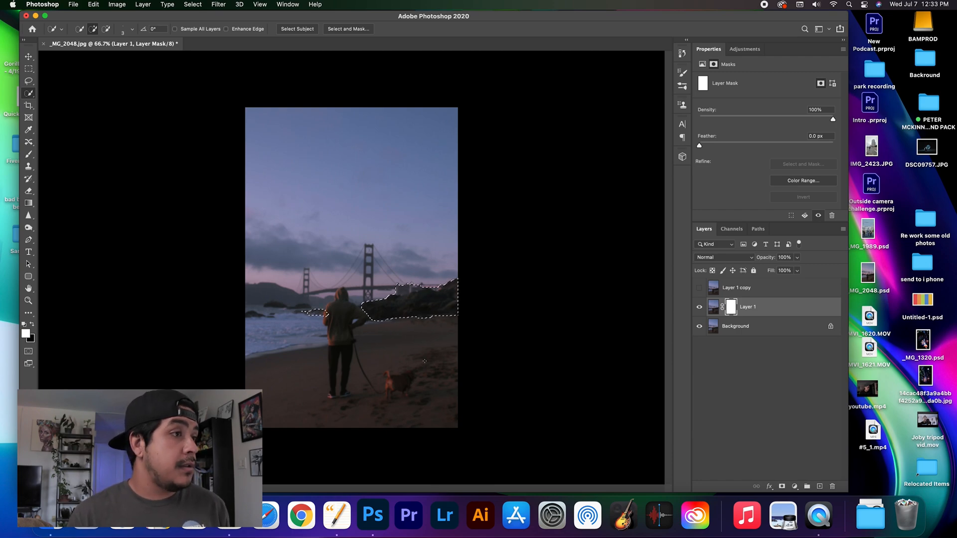
{"action": "key", "text": "super+z"}
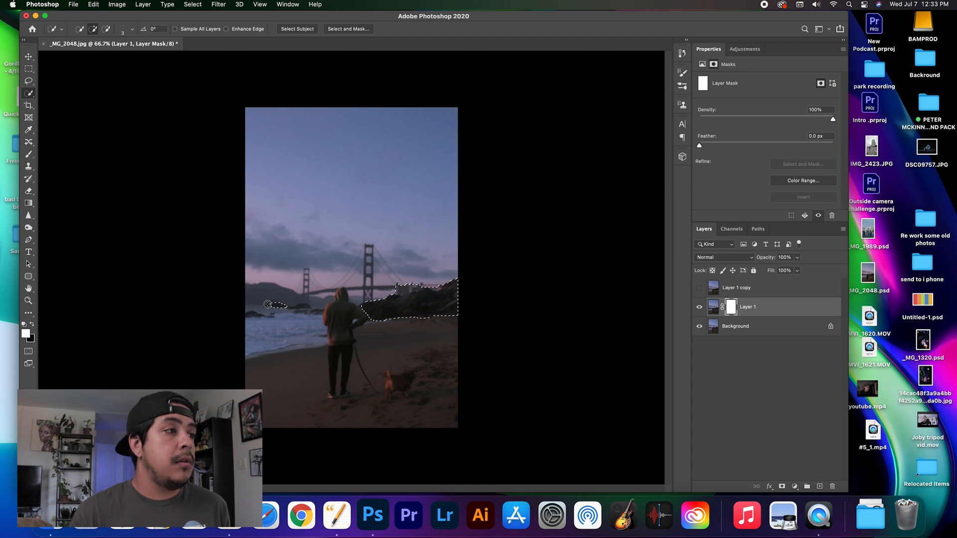
{"action": "left_click", "coordinate": [274, 305]}
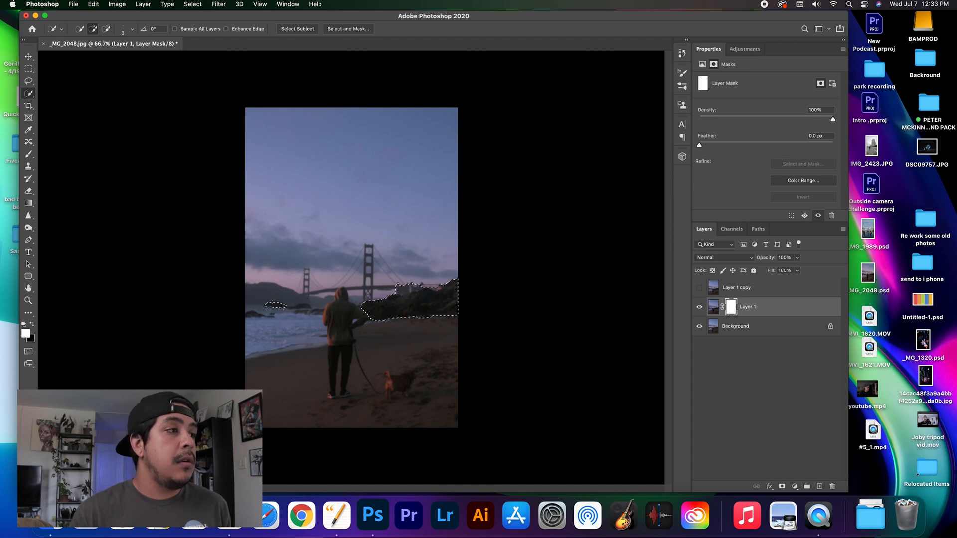
{"action": "left_click", "coordinate": [255, 313]}
{"action": "left_click", "coordinate": [268, 318]}
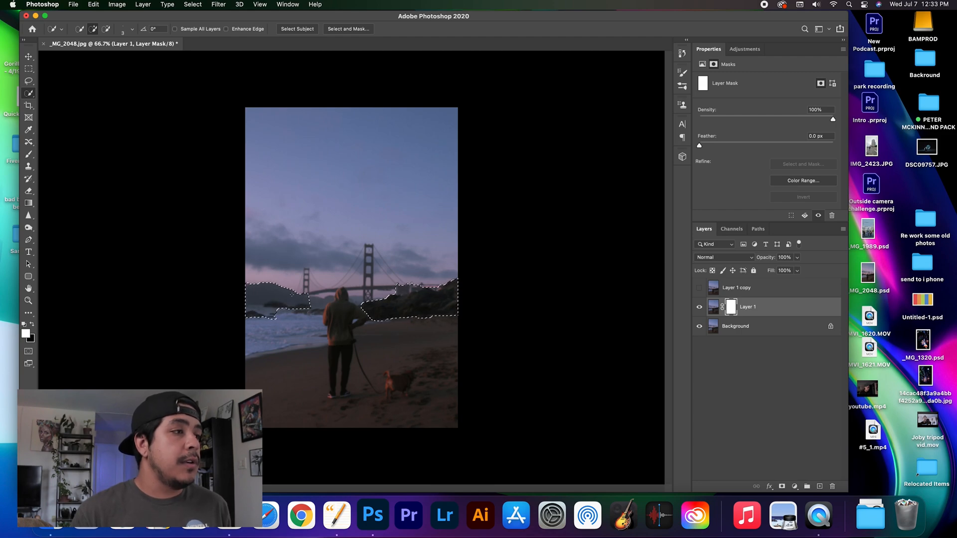
{"action": "left_click", "coordinate": [321, 315]}
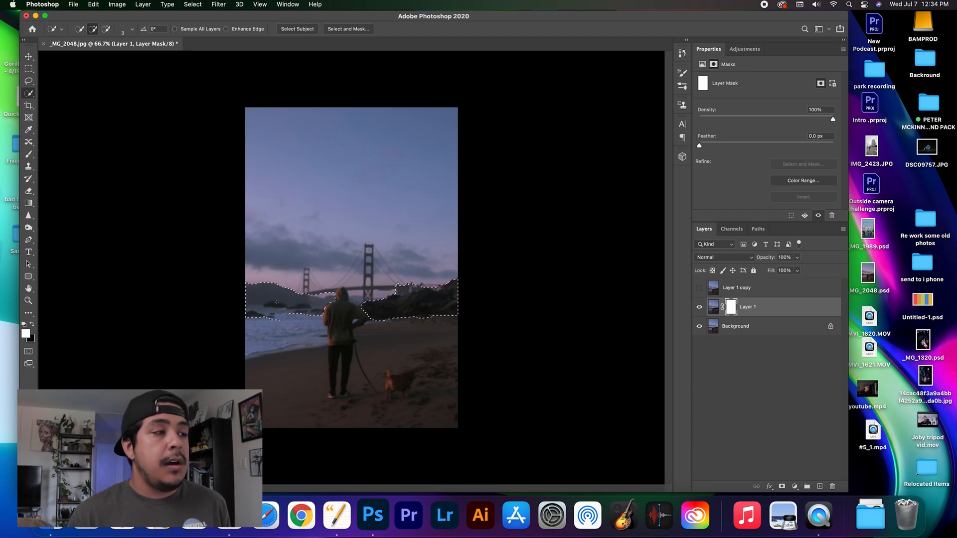
{"action": "key", "text": "alt"}
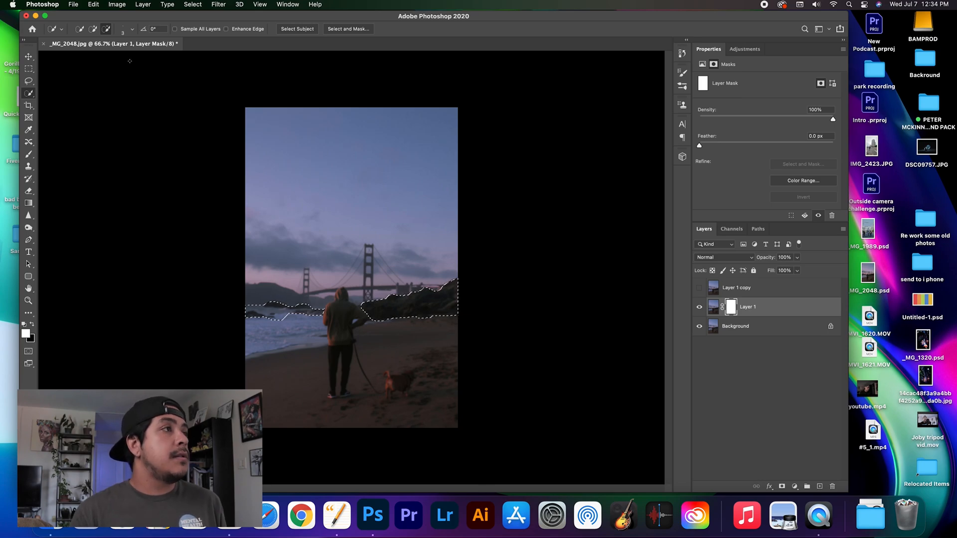
{"action": "left_click", "coordinate": [93, 28]}
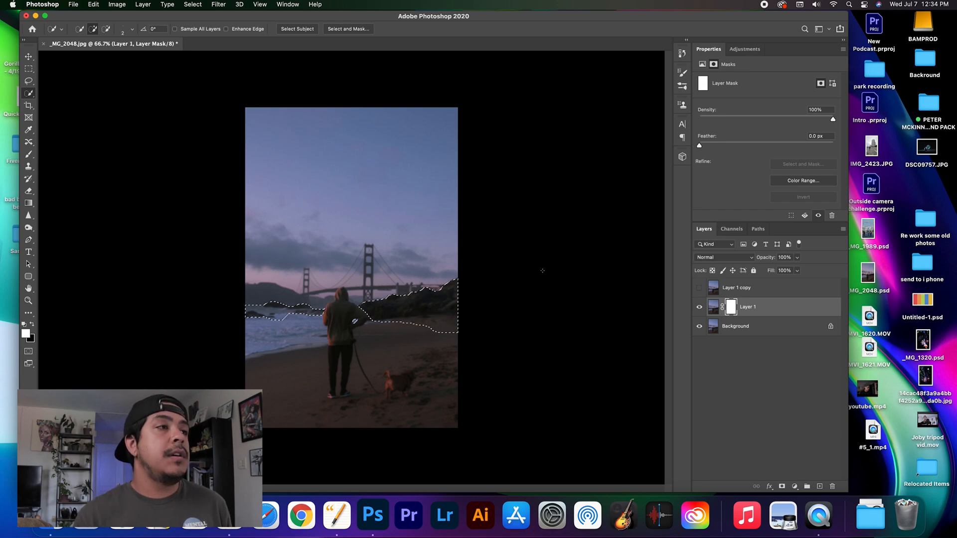
Refine the rock-and-surf selection with Select and Mask, using a 2.3 px feather and a smoothness of 10, and apply it
{"action": "left_click", "coordinate": [348, 28]}
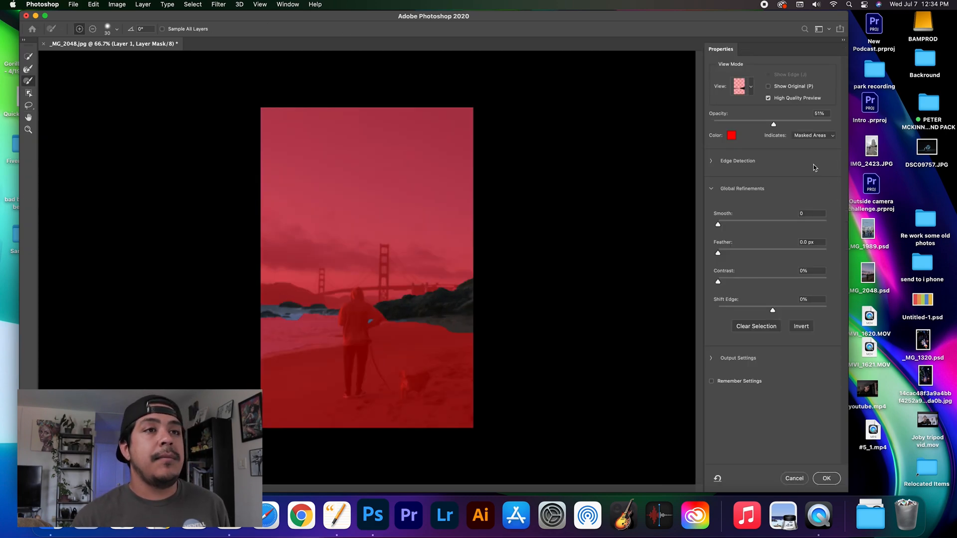
{"action": "left_click_drag", "start_coordinate": [721, 253], "coordinate": [729, 227]}
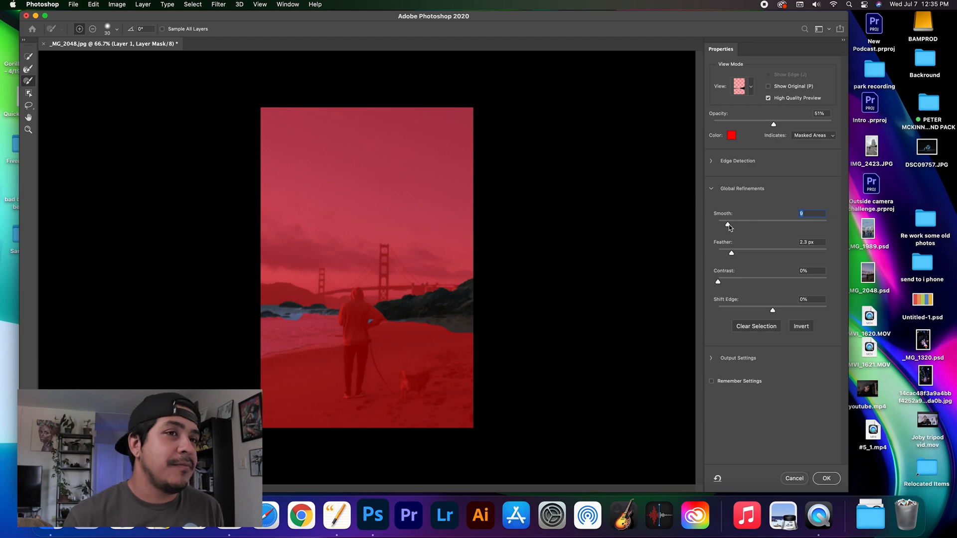
{"action": "left_click_drag", "start_coordinate": [728, 225], "coordinate": [730, 227]}
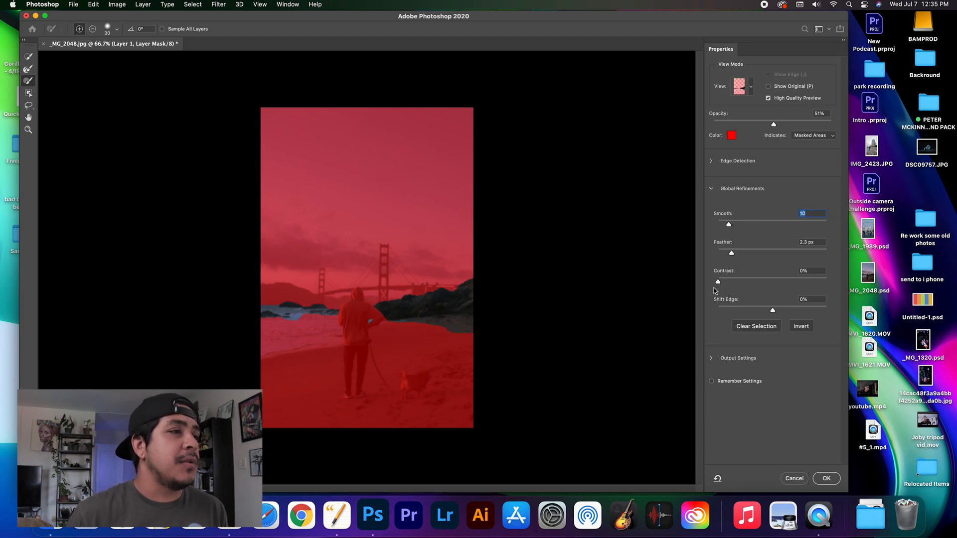
{"action": "left_click", "coordinate": [826, 477]}
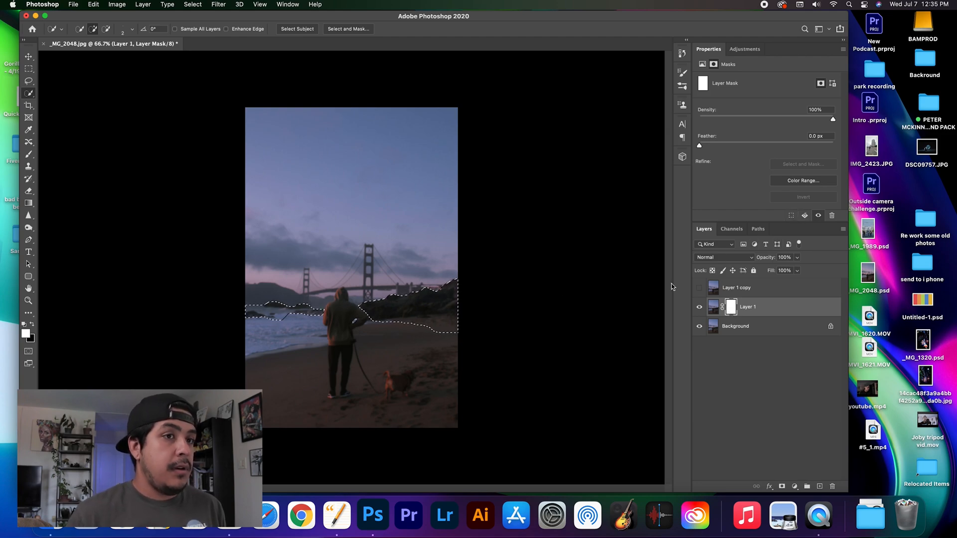
Show Layer 1 copy, fill the selected rock band with black on Layer 1's mask, and deselect
{"action": "left_click", "coordinate": [742, 287]}
{"action": "left_click", "coordinate": [699, 287]}
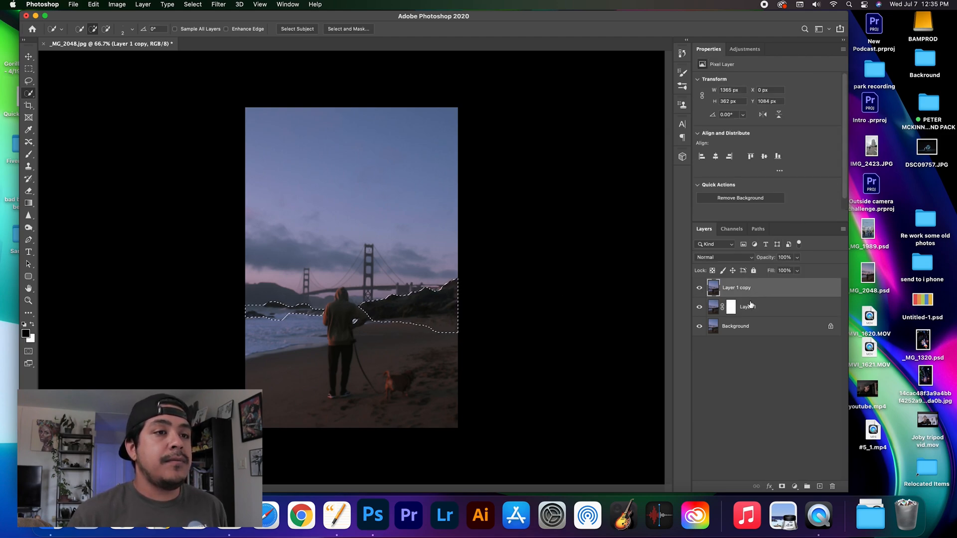
{"action": "left_click", "coordinate": [752, 306]}
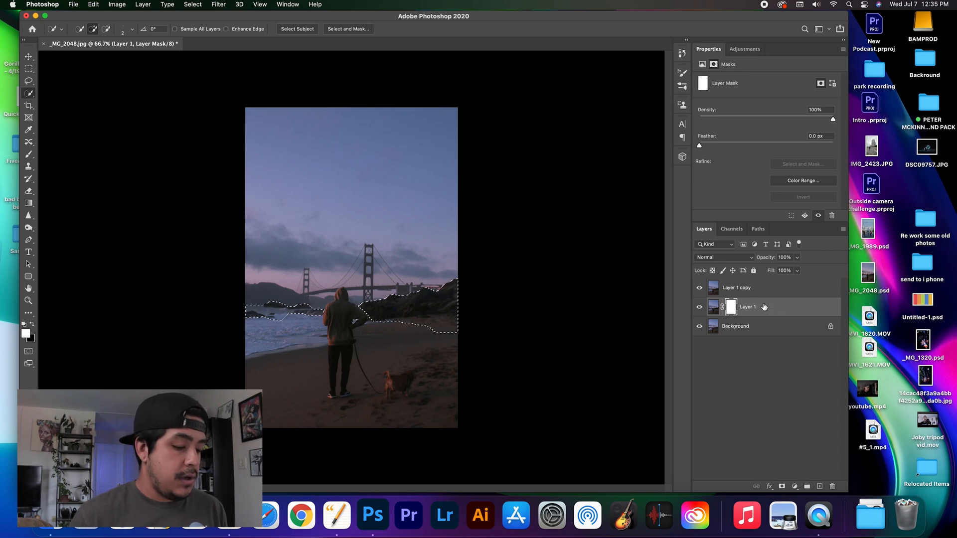
{"action": "key", "text": "super+d"}
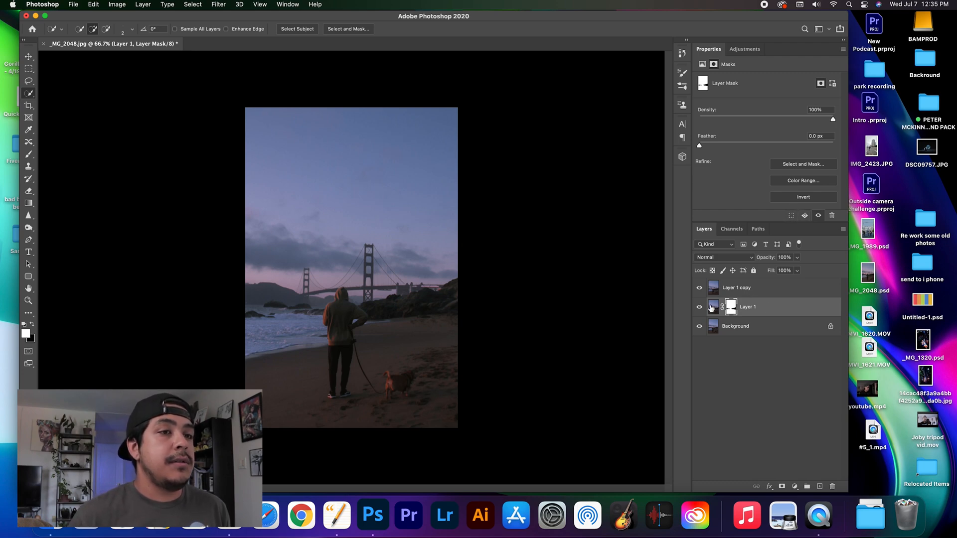
Toggle Layer 1 copy's visibility and compare the bridge, rocks and person up close with and without it
{"action": "left_click", "coordinate": [699, 288]}
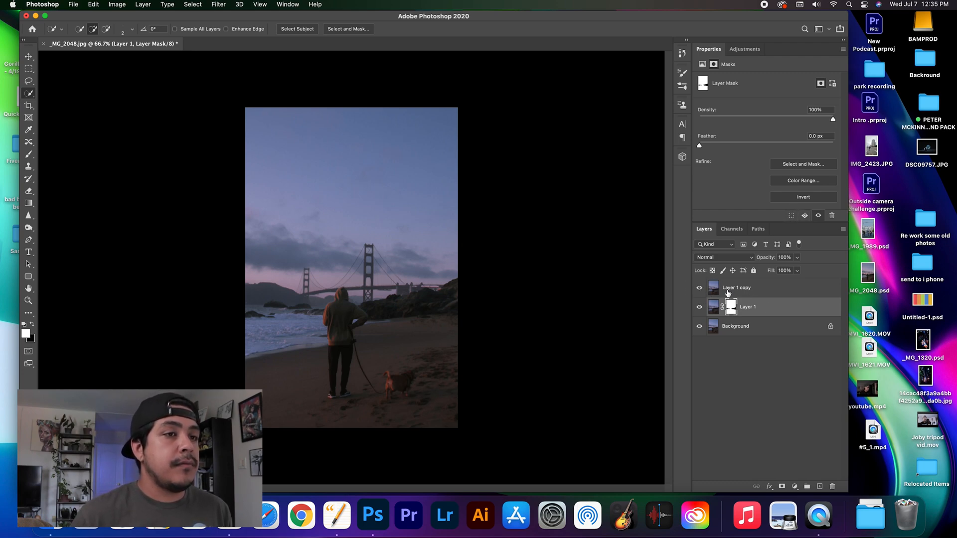
{"action": "left_click", "coordinate": [745, 288]}
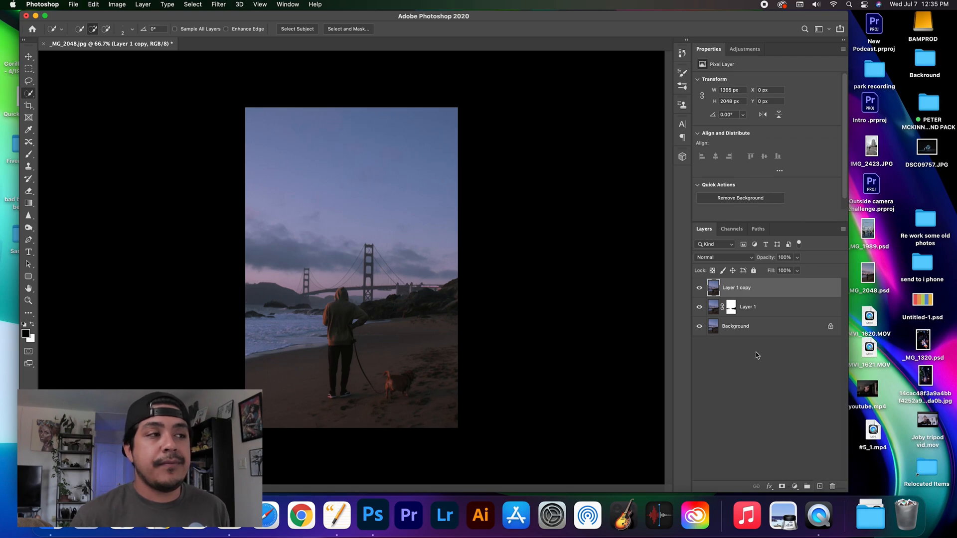
{"action": "left_click", "coordinate": [700, 289]}
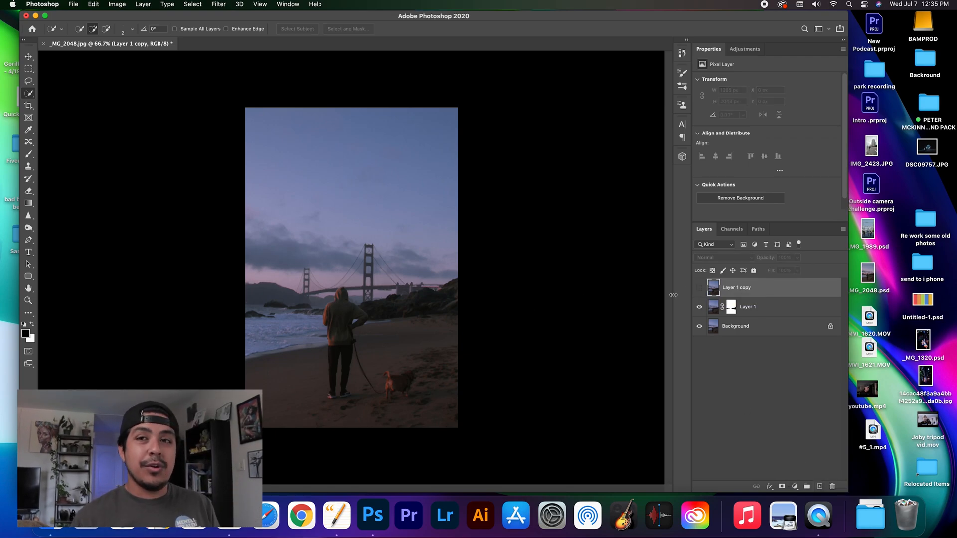
{"action": "key", "text": "super+plus"}
{"action": "key", "text": "super+plus"}
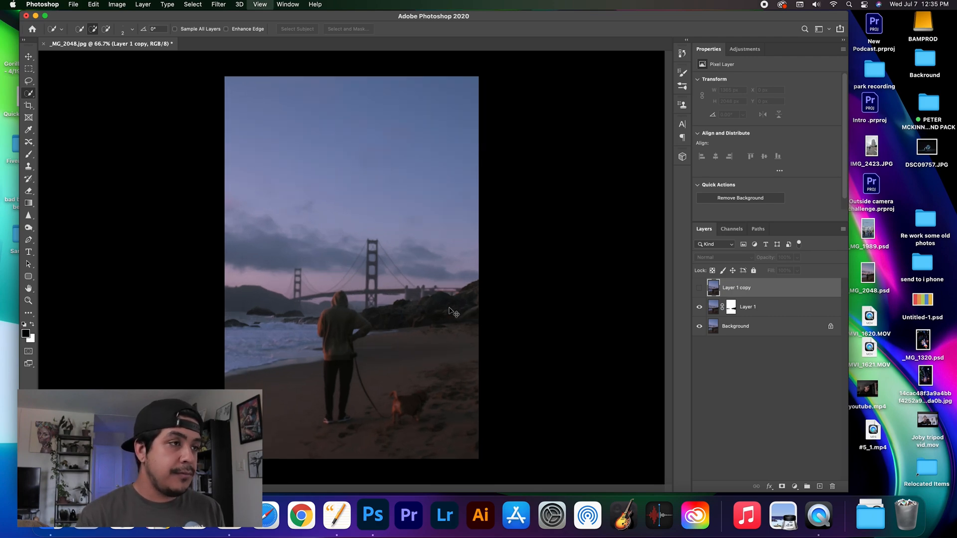
{"action": "left_click_drag", "start_coordinate": [531, 378], "coordinate": [529, 359]}
{"action": "scroll", "coordinate": [538, 319], "scroll_direction": "down", "scroll_amount": 5}
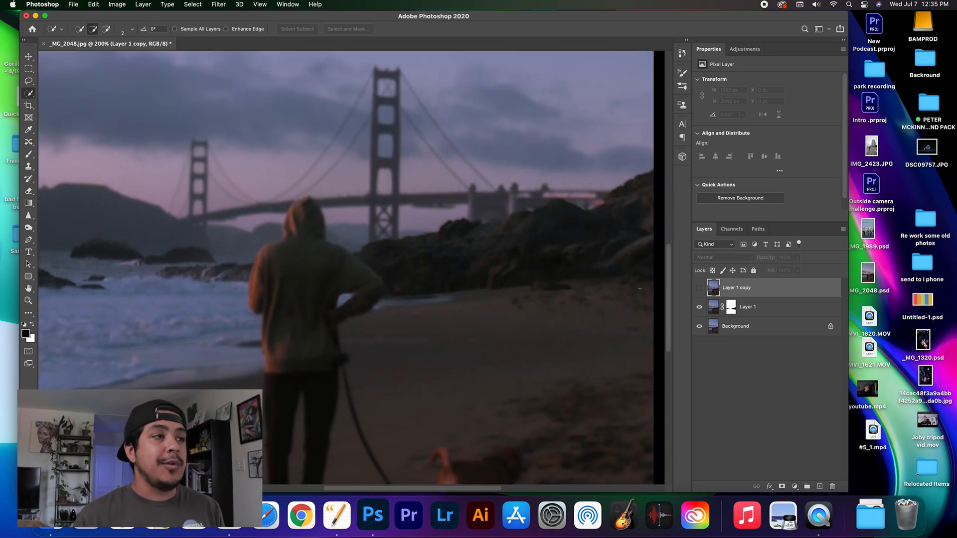
{"action": "left_click", "coordinate": [700, 290]}
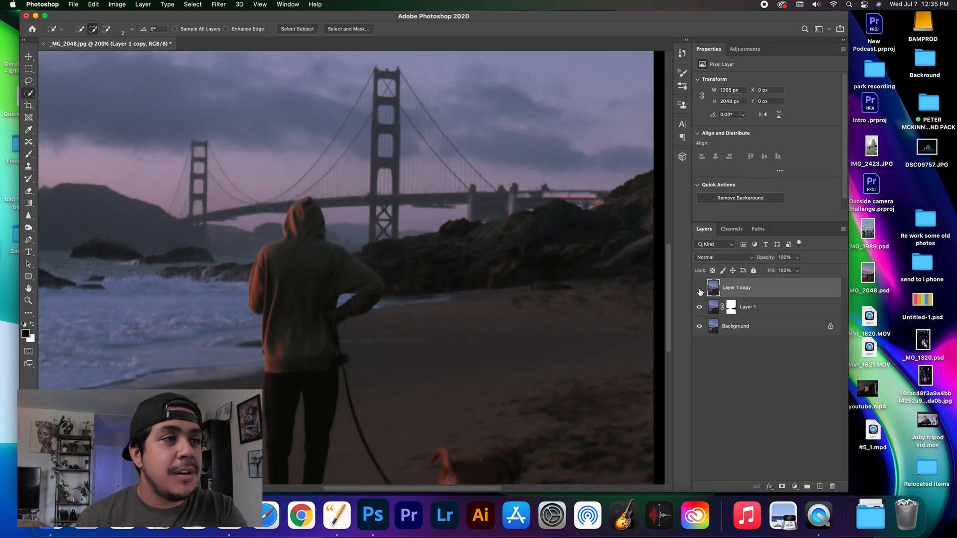
{"action": "left_click", "coordinate": [700, 290]}
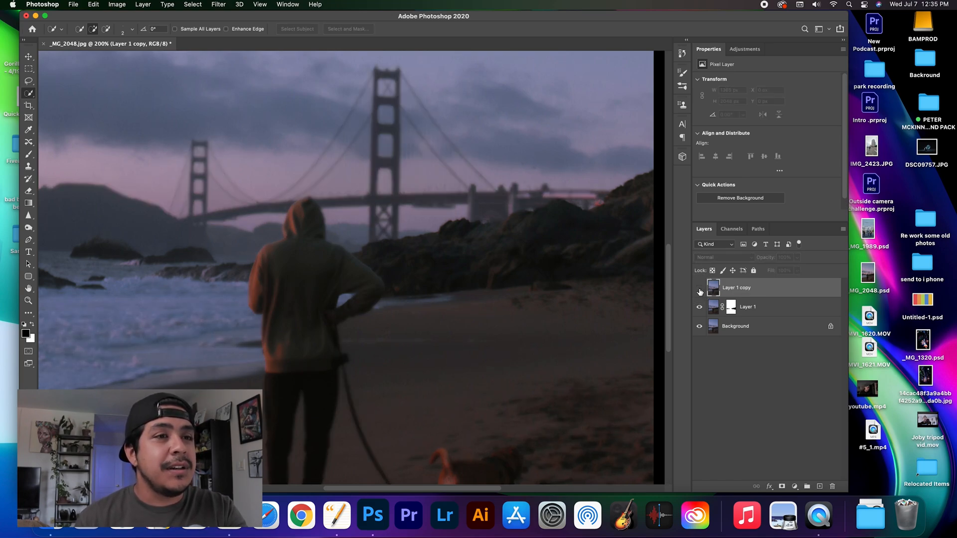
{"action": "left_click", "coordinate": [699, 290]}
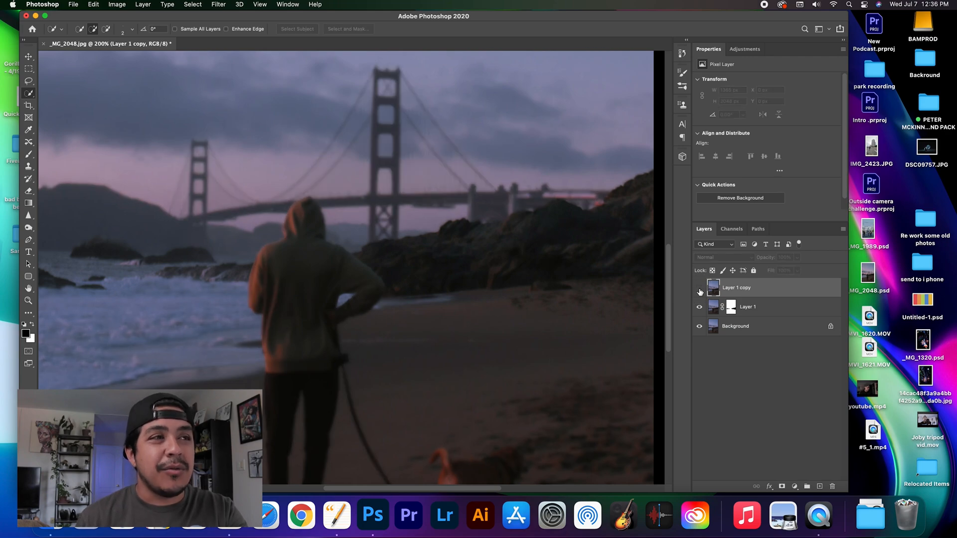
{"action": "left_click", "coordinate": [699, 290]}
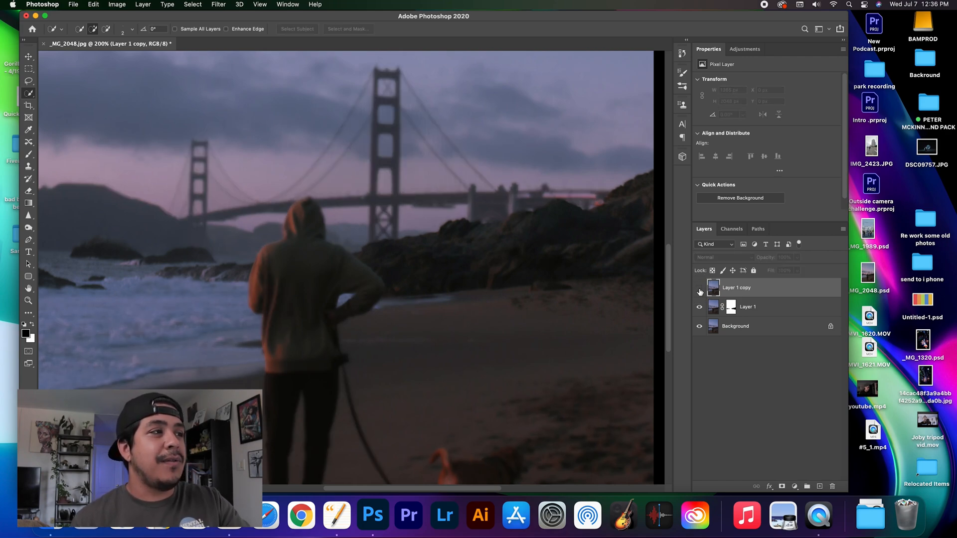
{"action": "left_click", "coordinate": [700, 290]}
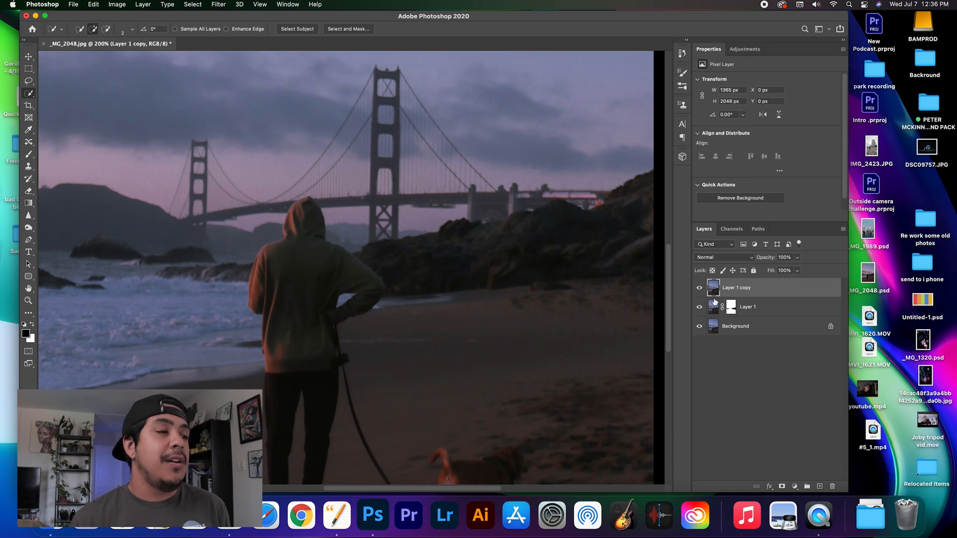
Invert Layer 1's layer mask so the blur is limited to the rock-and-surf band
{"action": "key", "text": "super+minus"}
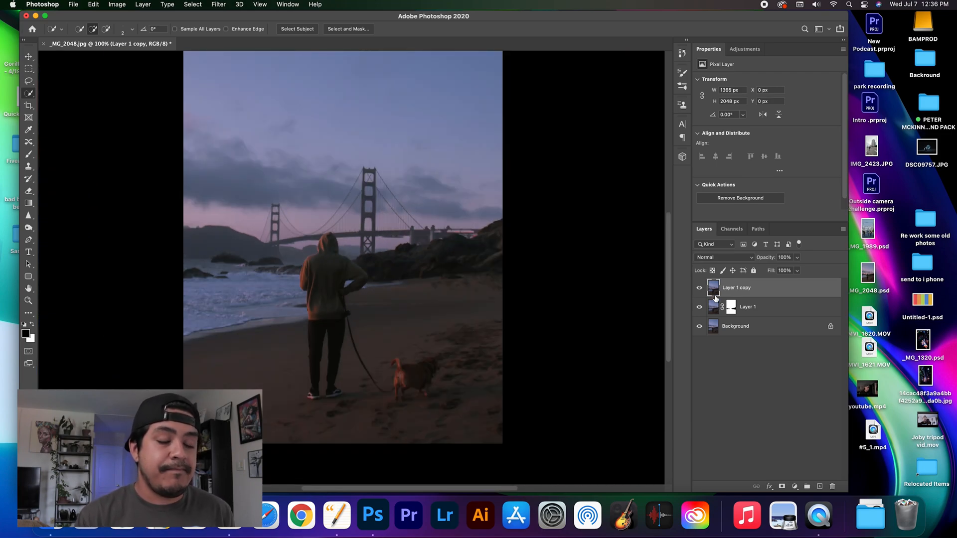
{"action": "key", "text": "super+minus"}
{"action": "key", "text": "super+minus"}
{"action": "key", "text": "super+0"}
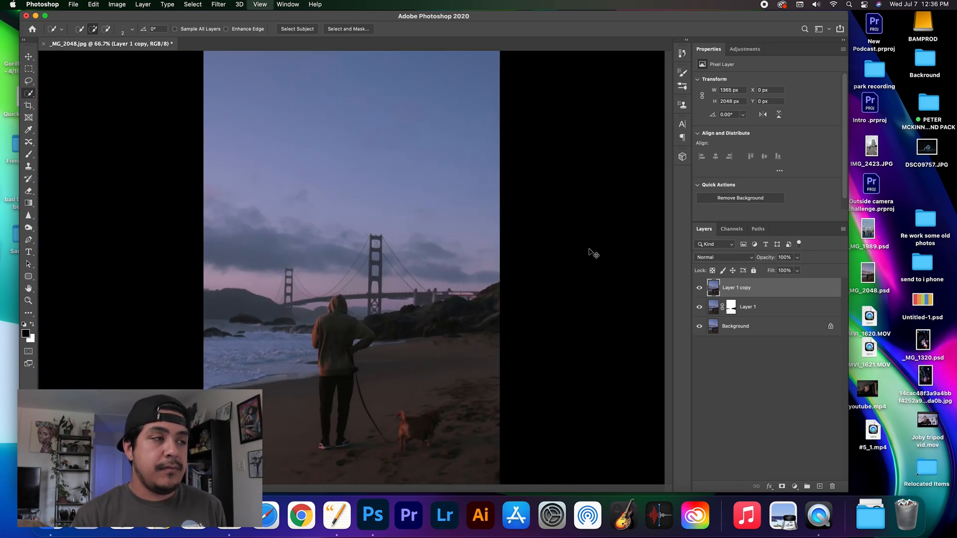
{"action": "key", "text": "super+plus"}
{"action": "left_click", "coordinate": [731, 308]}
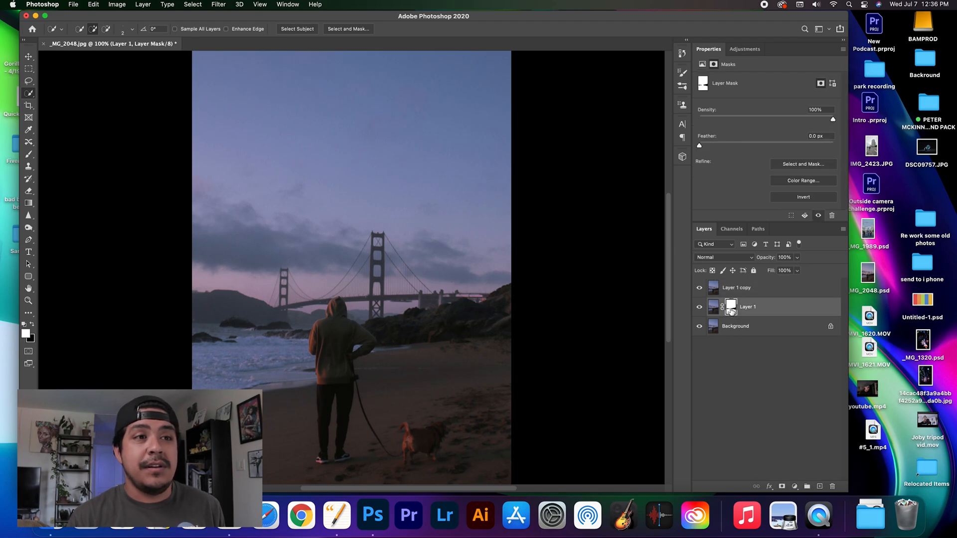
{"action": "left_click", "coordinate": [803, 198]}
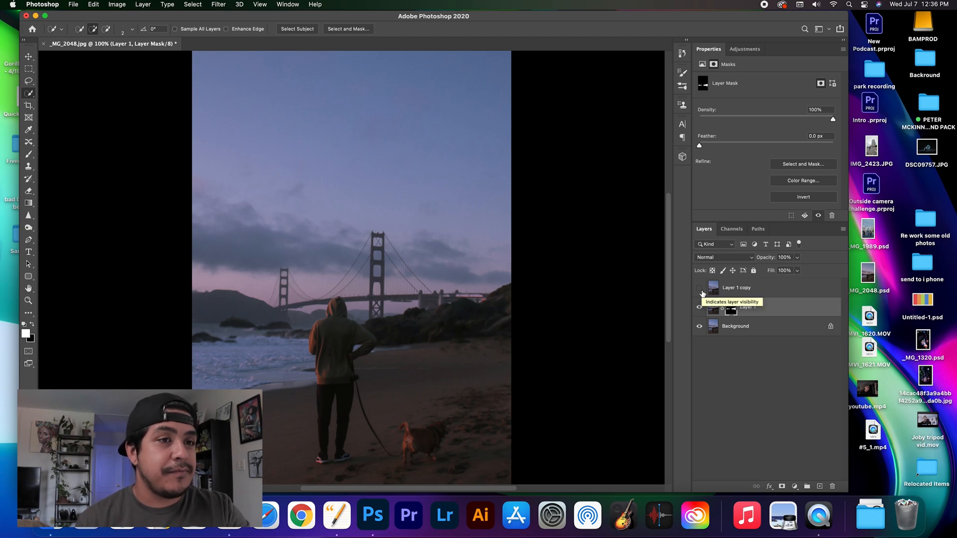
Compare the photo with Layer 1 hidden and shown, and make Layer 1 copy visible again
{"action": "left_click", "coordinate": [700, 307]}
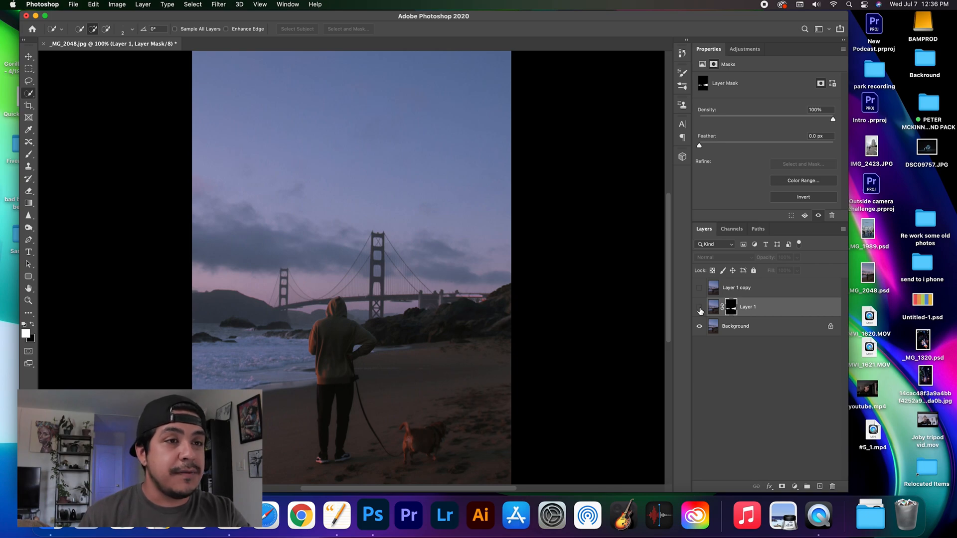
{"action": "left_click", "coordinate": [699, 308]}
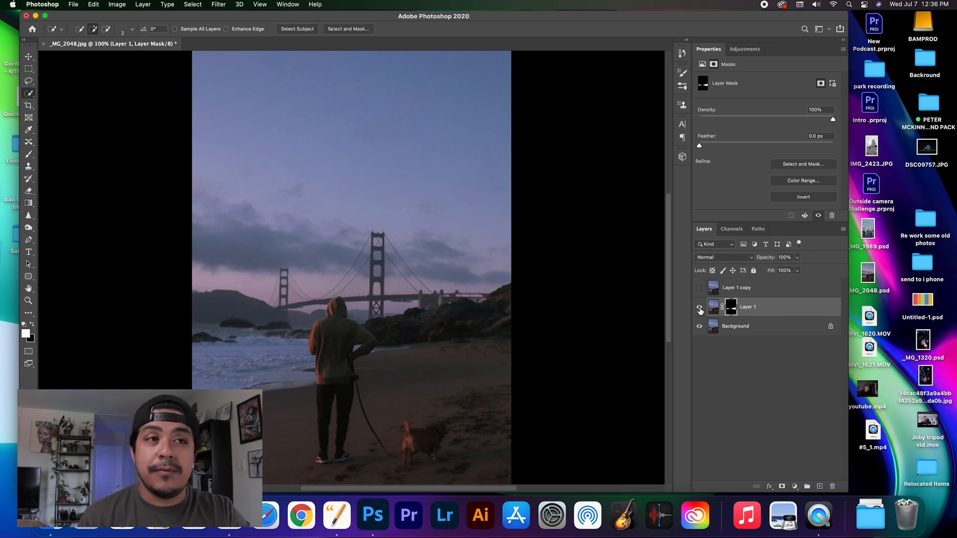
{"action": "left_click", "coordinate": [699, 288]}
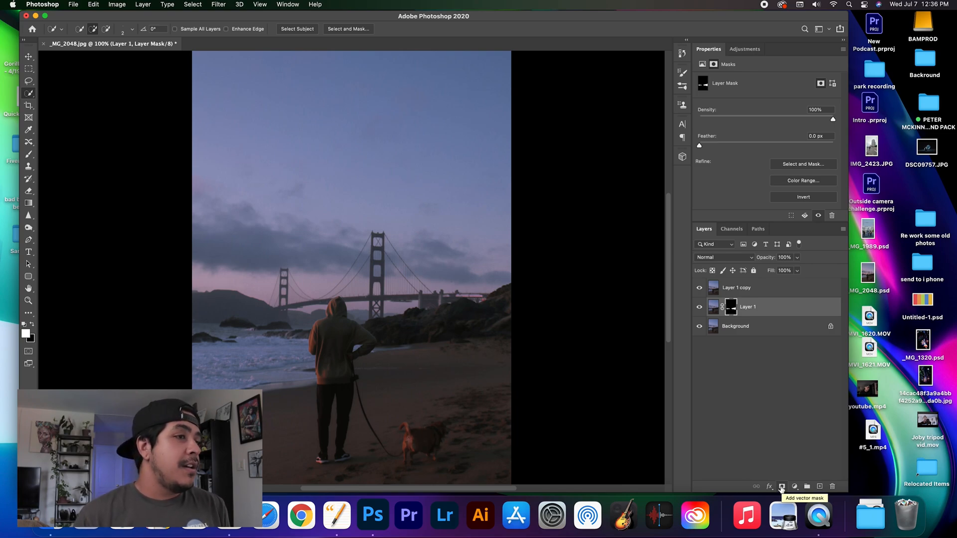
Undo the stray vector mask added to Layer 1, and add a layer mask to Layer 1 copy instead
{"action": "left_click", "coordinate": [781, 486]}
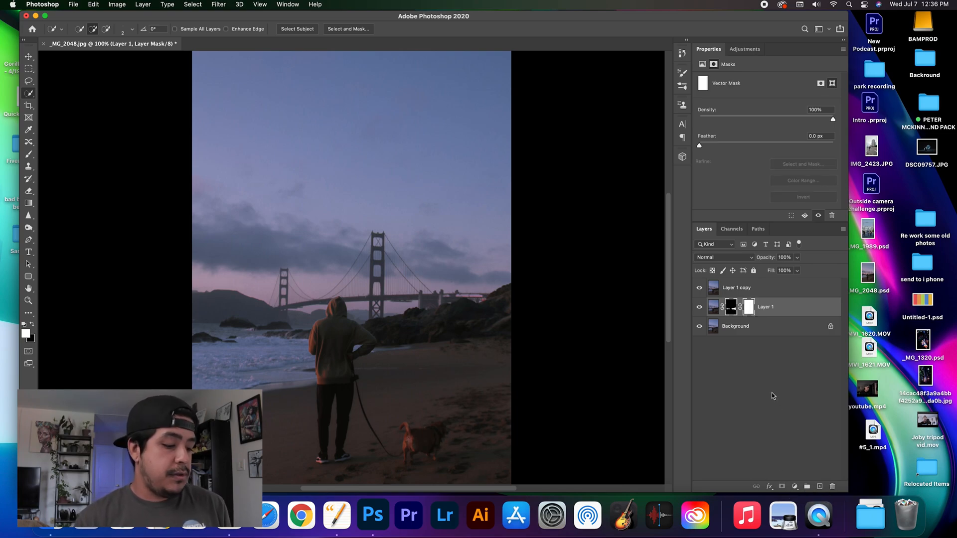
{"action": "key", "text": "super+z"}
{"action": "left_click", "coordinate": [752, 289]}
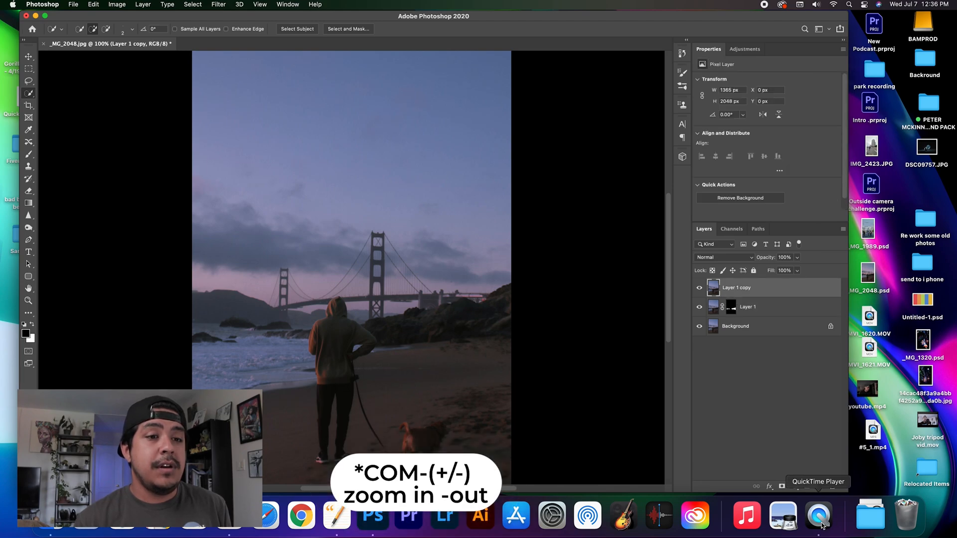
{"action": "left_click", "coordinate": [782, 487]}
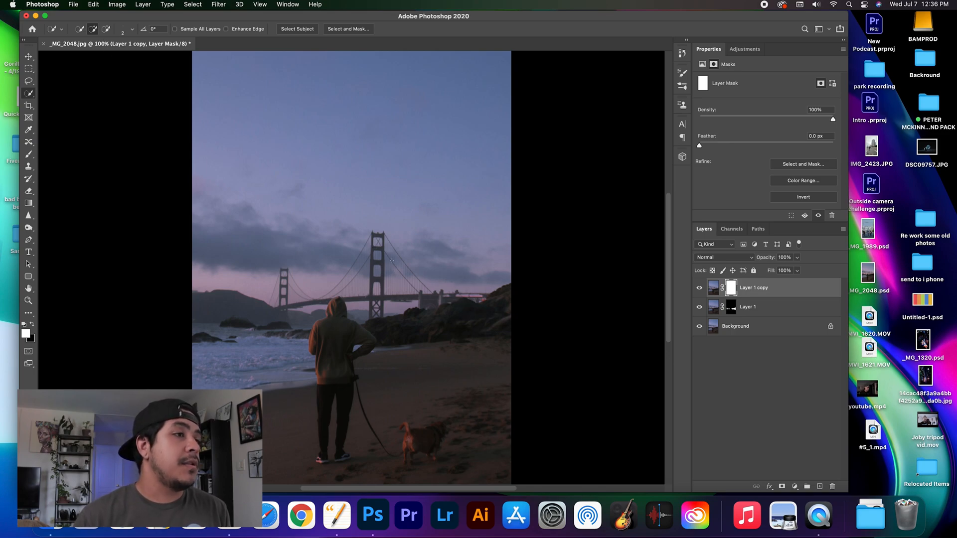
Quick-select the bridge's two towers and its deck with Layer 1 copy's mask active
{"action": "left_click_drag", "start_coordinate": [373, 244], "coordinate": [384, 237]}
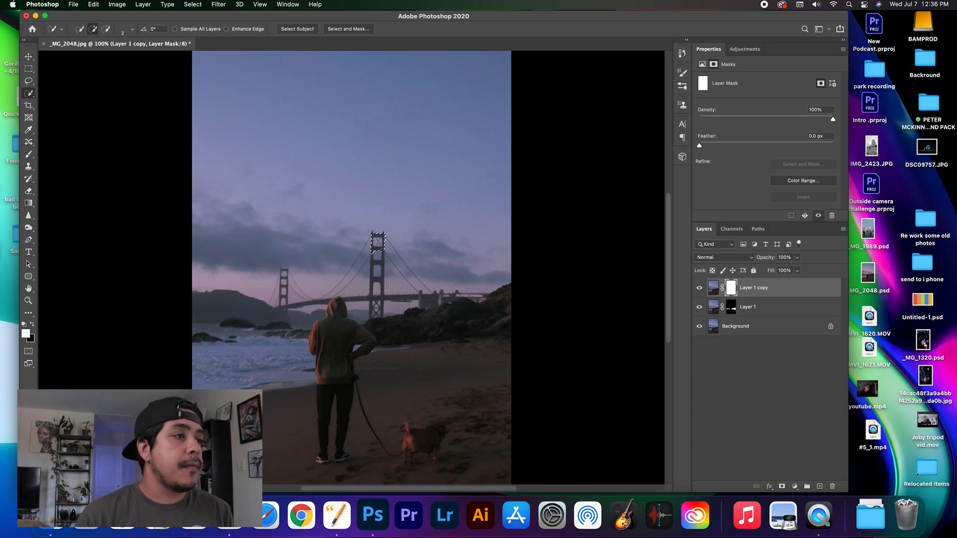
{"action": "left_click_drag", "start_coordinate": [383, 249], "coordinate": [382, 262]}
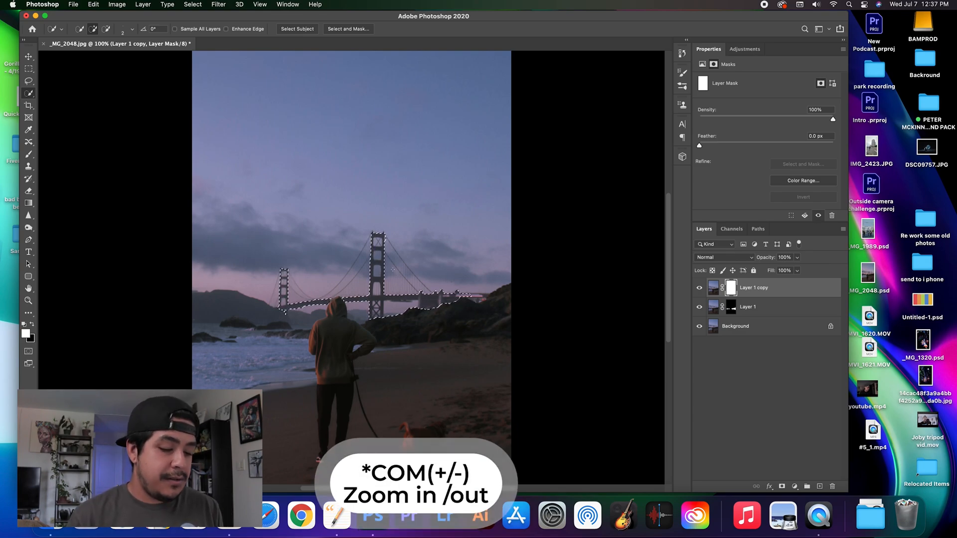
{"action": "key", "text": "super+equal"}
{"action": "key", "text": "super+equal"}
{"action": "key", "text": "super+equal"}
{"action": "key", "text": "super+equal"}
{"action": "key", "text": "super+equal"}
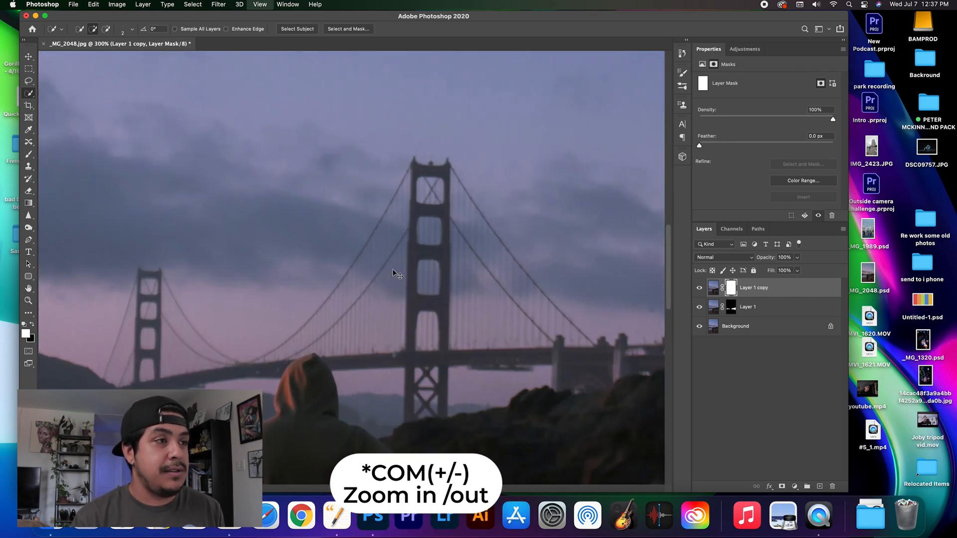
{"action": "left_click_drag", "start_coordinate": [411, 252], "coordinate": [390, 268]}
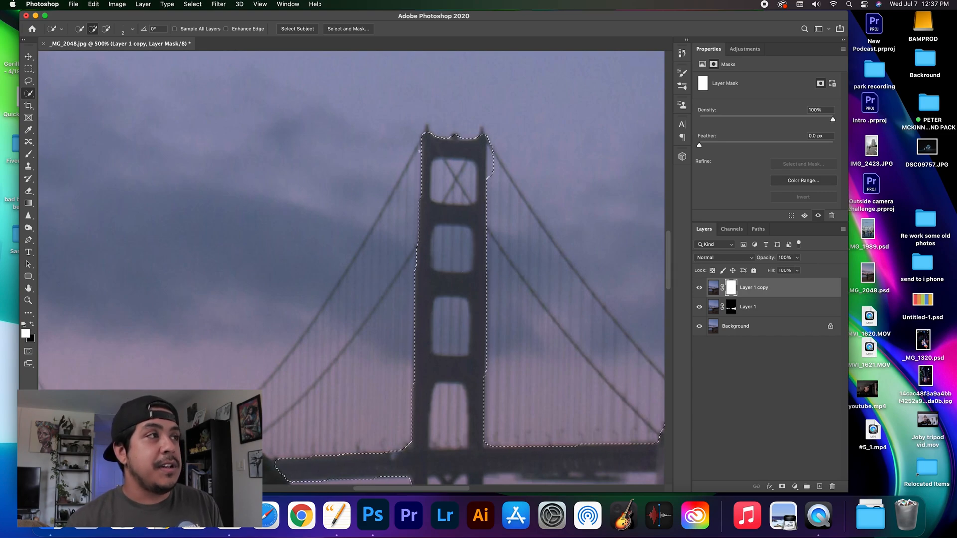
Extend the quick selection along the main suspension cables of the bridge, adjusting the brush to a small size
{"action": "key", "text": "]"}
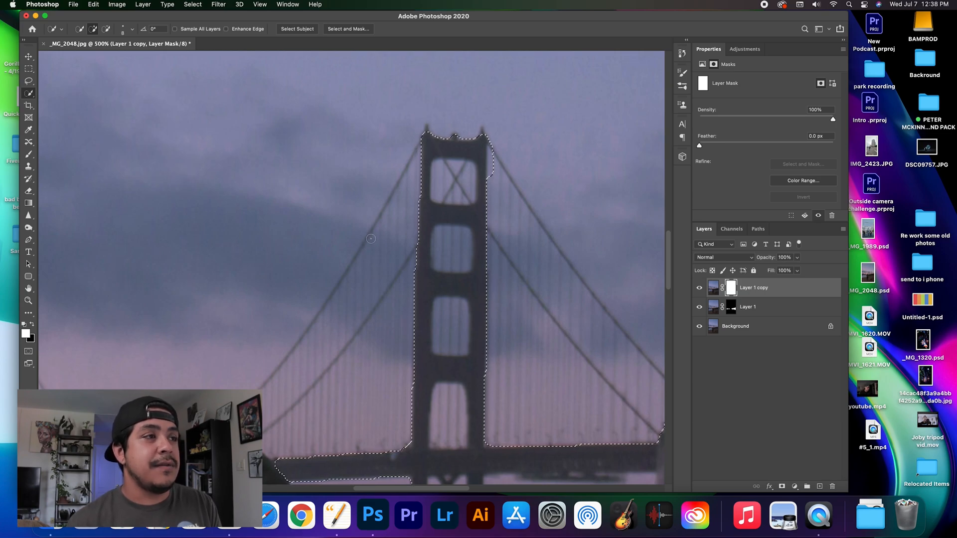
{"action": "key", "text": "]"}
{"action": "key", "text": "]"}
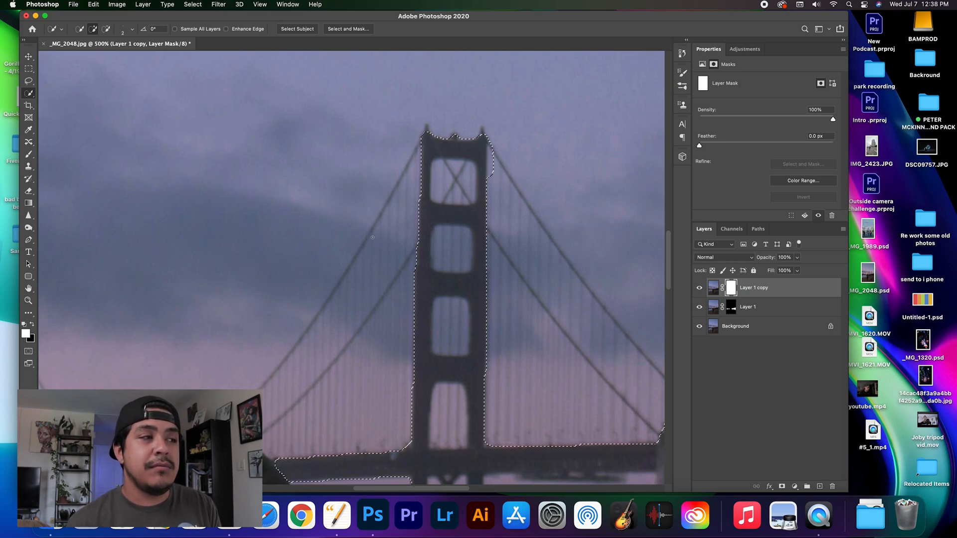
{"action": "key", "text": "bracketleft"}
{"action": "key", "text": "bracketleft"}
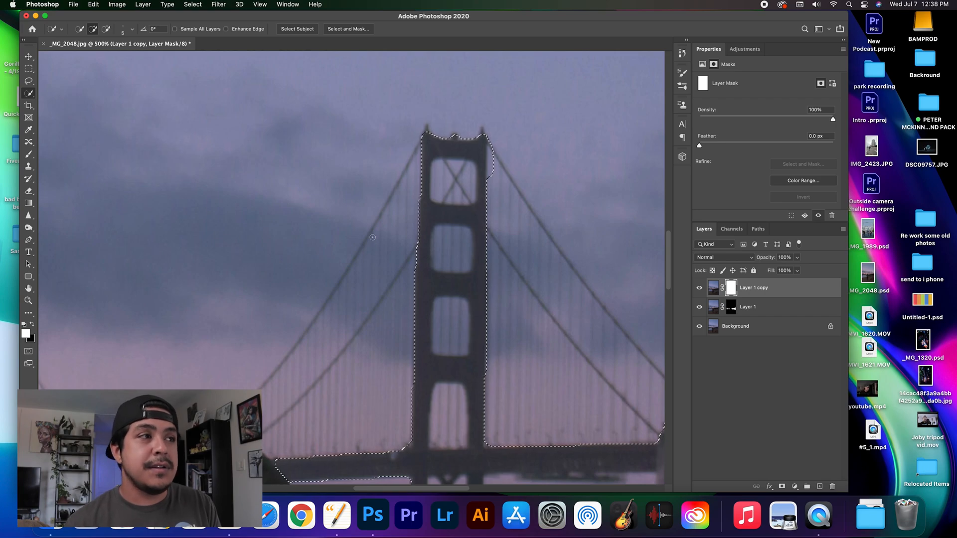
{"action": "key", "text": "bracketright"}
{"action": "key", "text": "bracketright"}
{"action": "key", "text": "bracketright"}
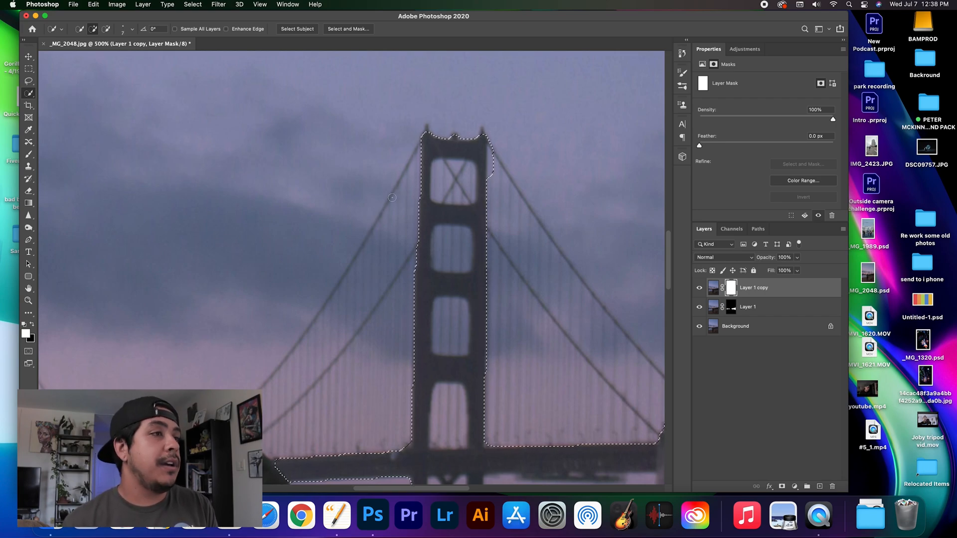
{"action": "key", "text": "bracketleft"}
{"action": "key", "text": "bracketleft"}
{"action": "key", "text": "bracketleft"}
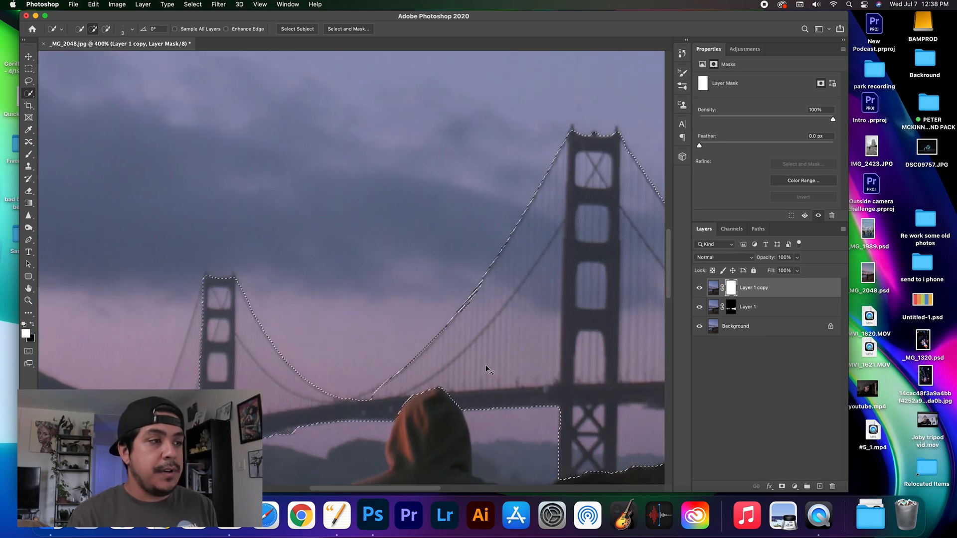
Open the bridge selection in Select and Mask and subtract the sky openings inside the larger tower
{"action": "key", "text": "super+minus"}
{"action": "key", "text": "super+minus"}
{"action": "key", "text": "super+minus"}
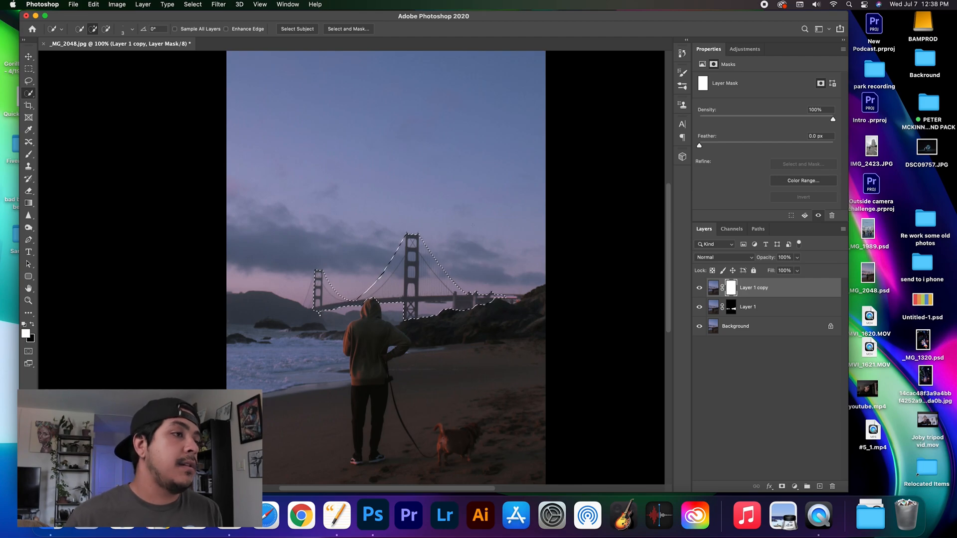
{"action": "left_click", "coordinate": [348, 29]}
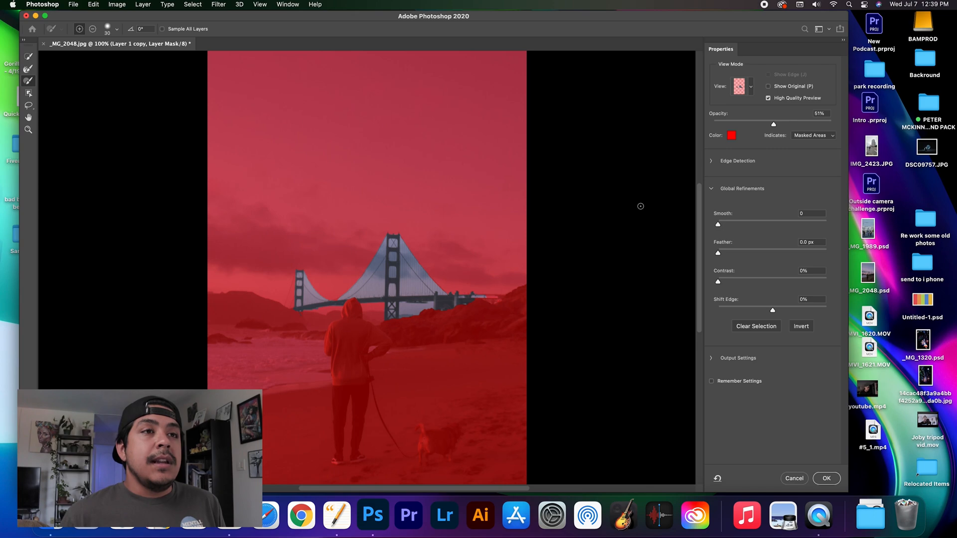
{"action": "left_click", "coordinate": [93, 29]}
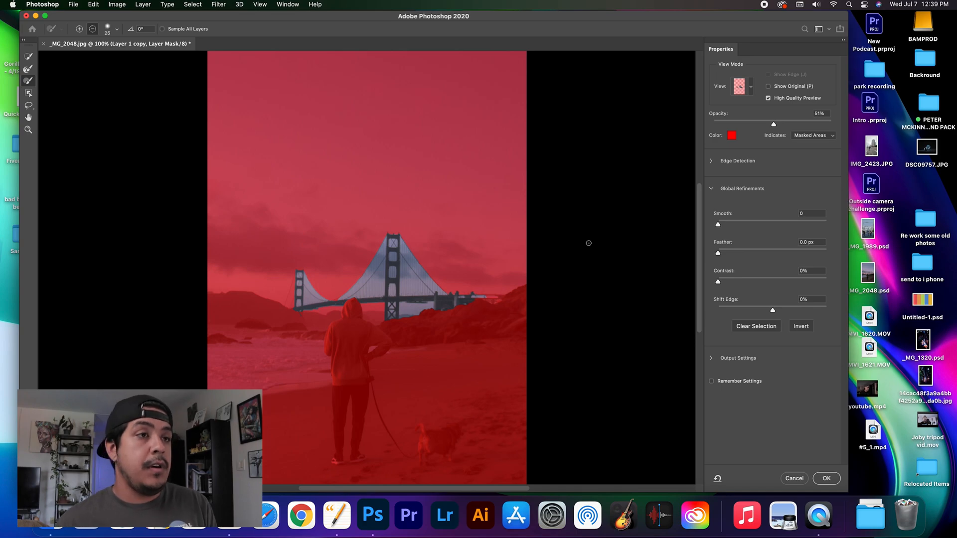
{"action": "key", "text": "super+equal"}
{"action": "key", "text": "super+equal"}
{"action": "key", "text": "super+equal"}
{"action": "key", "text": "super+equal"}
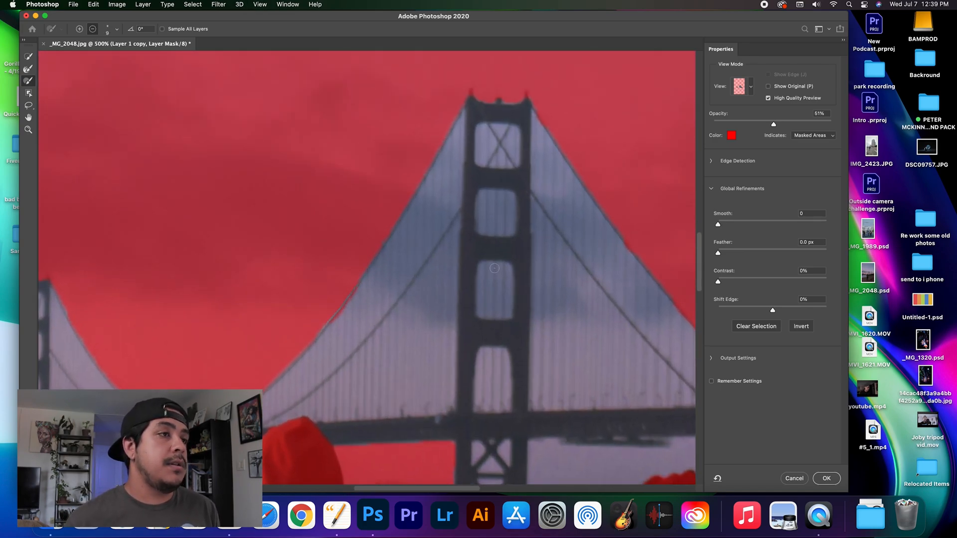
{"action": "key", "text": "super+equal"}
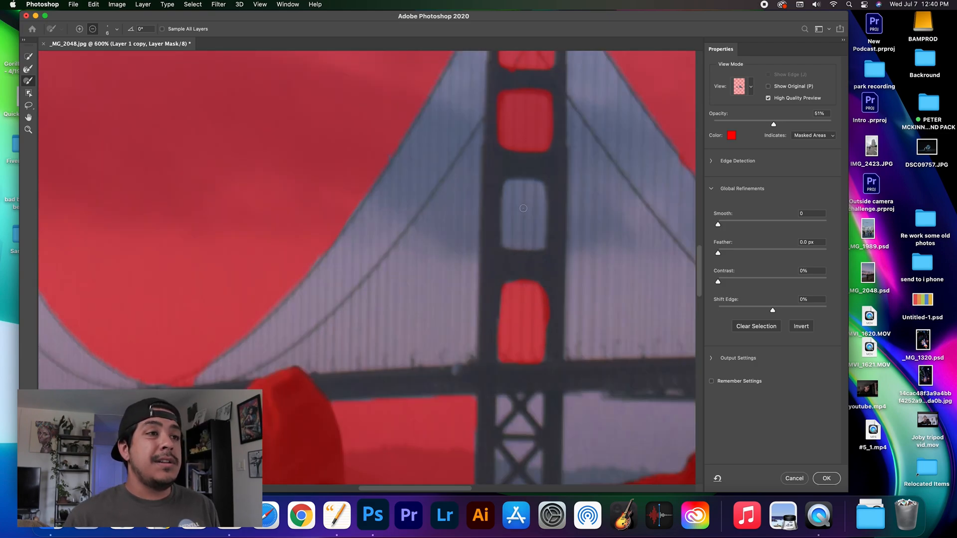
{"action": "mouse_move", "coordinate": [511, 186]}
{"action": "left_mouse_down"}
{"action": "mouse_move", "coordinate": [507, 242]}
{"action": "mouse_move", "coordinate": [540, 247]}
{"action": "mouse_move", "coordinate": [538, 186]}
{"action": "mouse_move", "coordinate": [507, 183]}
{"action": "mouse_move", "coordinate": [547, 186]}
{"action": "mouse_move", "coordinate": [547, 197]}
{"action": "mouse_move", "coordinate": [530, 185]}
{"action": "mouse_move", "coordinate": [508, 190]}
{"action": "mouse_move", "coordinate": [536, 195]}
{"action": "mouse_move", "coordinate": [510, 199]}
{"action": "mouse_move", "coordinate": [524, 205]}
{"action": "mouse_move", "coordinate": [542, 209]}
{"action": "mouse_move", "coordinate": [511, 199]}
{"action": "mouse_move", "coordinate": [543, 201]}
{"action": "mouse_move", "coordinate": [525, 184]}
{"action": "mouse_move", "coordinate": [528, 227]}
{"action": "mouse_move", "coordinate": [537, 214]}
{"action": "mouse_move", "coordinate": [525, 232]}
{"action": "mouse_move", "coordinate": [520, 215]}
{"action": "mouse_move", "coordinate": [512, 219]}
{"action": "mouse_move", "coordinate": [510, 235]}
{"action": "mouse_move", "coordinate": [515, 214]}
{"action": "mouse_move", "coordinate": [516, 243]}
{"action": "mouse_move", "coordinate": [510, 205]}
{"action": "mouse_move", "coordinate": [518, 241]}
{"action": "mouse_move", "coordinate": [533, 242]}
{"action": "mouse_move", "coordinate": [533, 230]}
{"action": "mouse_move", "coordinate": [522, 241]}
{"action": "mouse_move", "coordinate": [539, 227]}
{"action": "mouse_move", "coordinate": [537, 204]}
{"action": "mouse_move", "coordinate": [540, 235]}
{"action": "mouse_move", "coordinate": [512, 243]}
{"action": "left_mouse_up"}
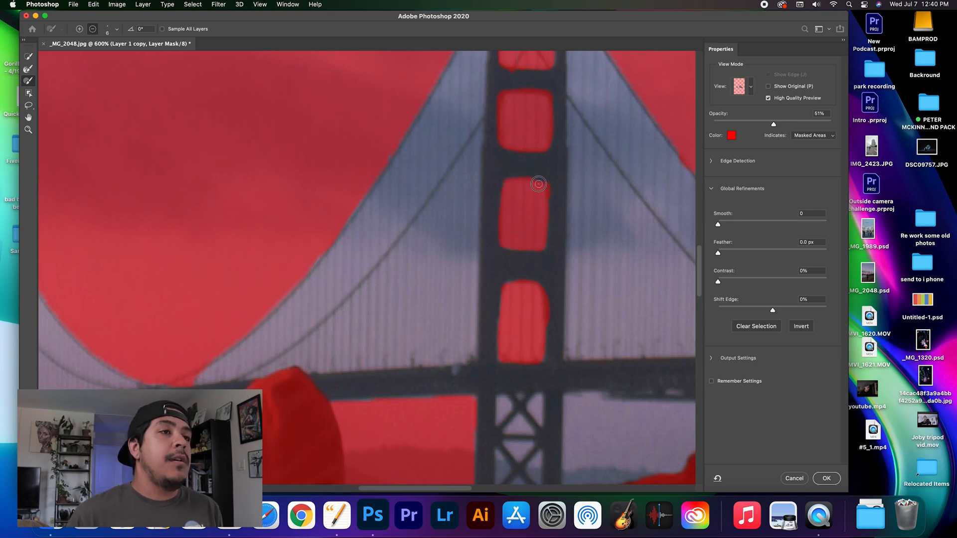
Subtract the sky openings inside the smaller far tower, undo the stray stroke, and accept the refined bridge selection
{"action": "left_click_drag", "start_coordinate": [481, 324], "coordinate": [635, 230]}
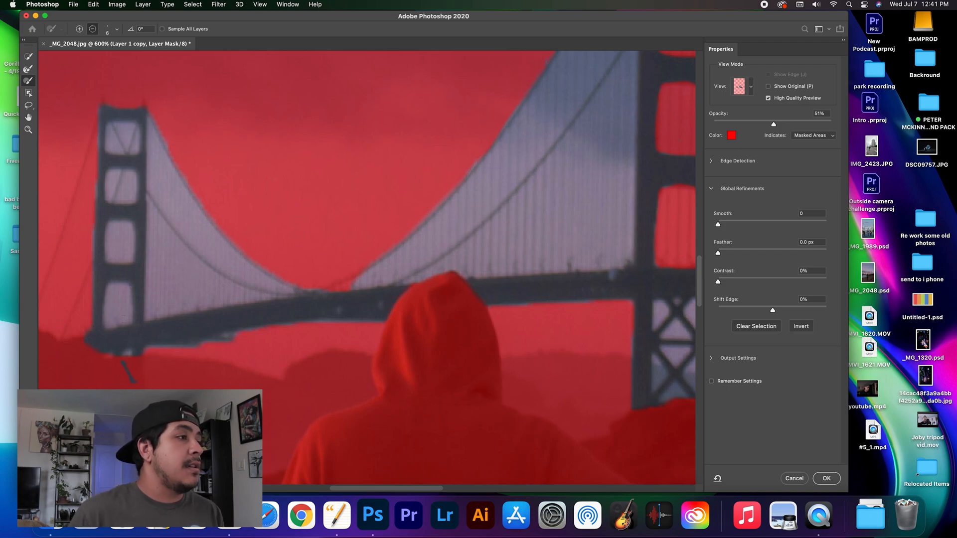
{"action": "mouse_move", "coordinate": [130, 321]}
{"action": "left_mouse_down"}
{"action": "mouse_move", "coordinate": [127, 291]}
{"action": "mouse_move", "coordinate": [112, 285]}
{"action": "mouse_move", "coordinate": [106, 327]}
{"action": "mouse_move", "coordinate": [129, 321]}
{"action": "mouse_move", "coordinate": [120, 288]}
{"action": "mouse_move", "coordinate": [113, 322]}
{"action": "mouse_move", "coordinate": [118, 302]}
{"action": "mouse_move", "coordinate": [122, 324]}
{"action": "mouse_move", "coordinate": [119, 301]}
{"action": "left_mouse_up"}
{"action": "mouse_move", "coordinate": [107, 259]}
{"action": "left_mouse_down"}
{"action": "mouse_move", "coordinate": [141, 259]}
{"action": "mouse_move", "coordinate": [132, 224]}
{"action": "left_mouse_up"}
{"action": "key", "text": "super+z"}
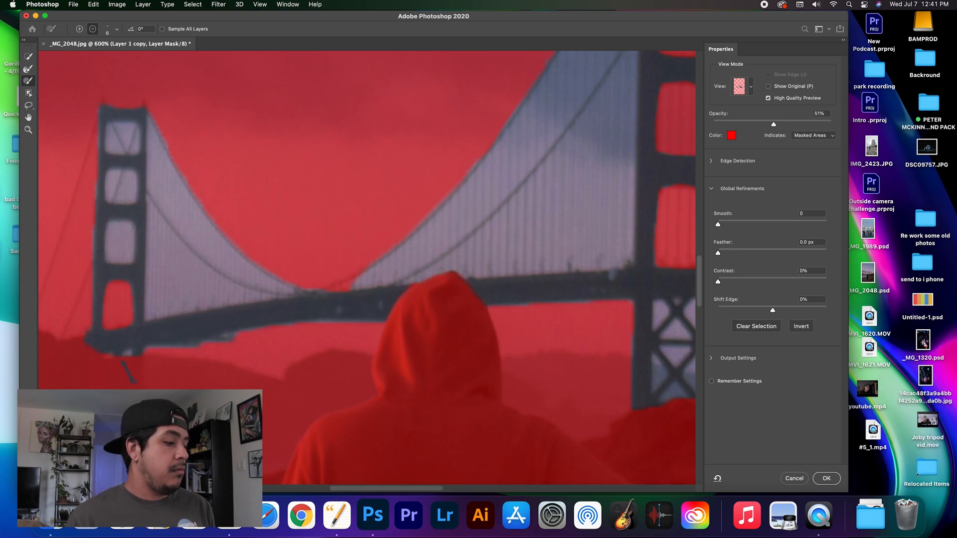
{"action": "mouse_move", "coordinate": [129, 223]}
{"action": "left_mouse_down"}
{"action": "mouse_move", "coordinate": [119, 222]}
{"action": "mouse_move", "coordinate": [118, 260]}
{"action": "mouse_move", "coordinate": [131, 258]}
{"action": "mouse_move", "coordinate": [128, 139]}
{"action": "left_mouse_up"}
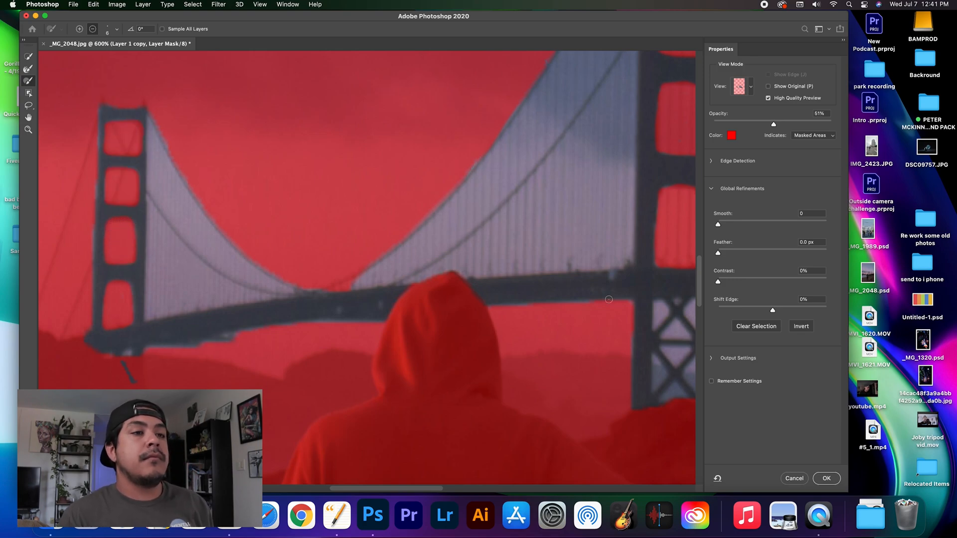
{"action": "left_click_drag", "start_coordinate": [660, 320], "coordinate": [452, 367]}
{"action": "left_click_drag", "start_coordinate": [491, 320], "coordinate": [453, 271]}
{"action": "key", "text": "super+minus"}
{"action": "key", "text": "super+minus"}
{"action": "key", "text": "super+minus"}
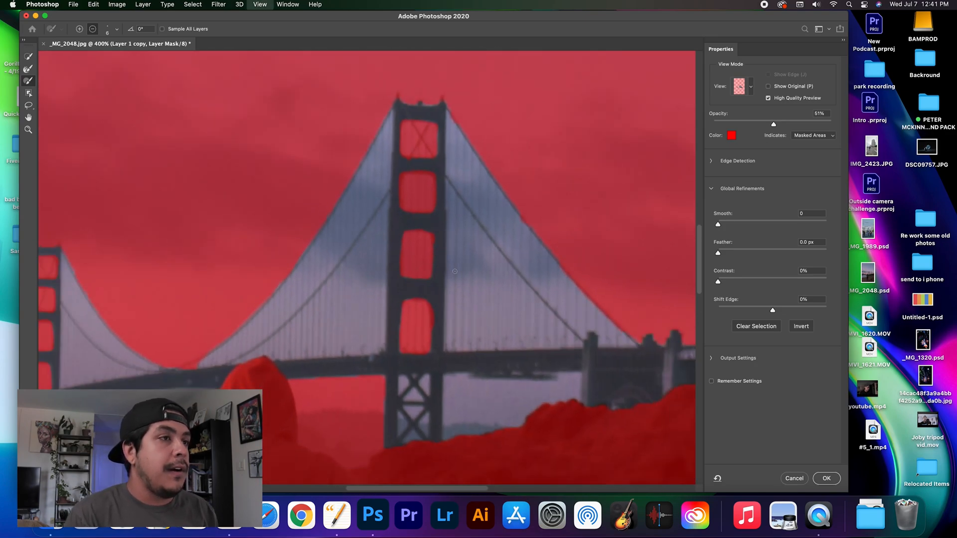
{"action": "key", "text": "super+minus"}
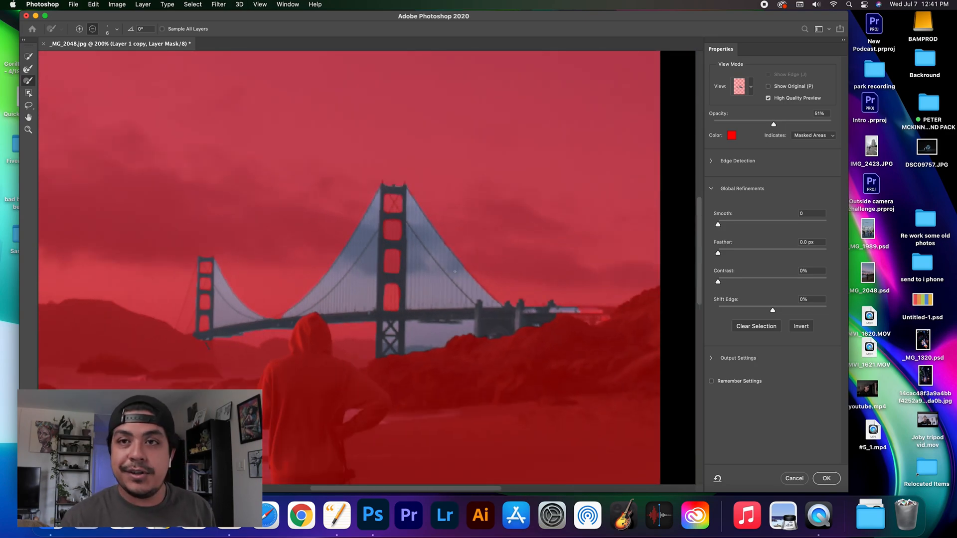
{"action": "left_click", "coordinate": [825, 478]}
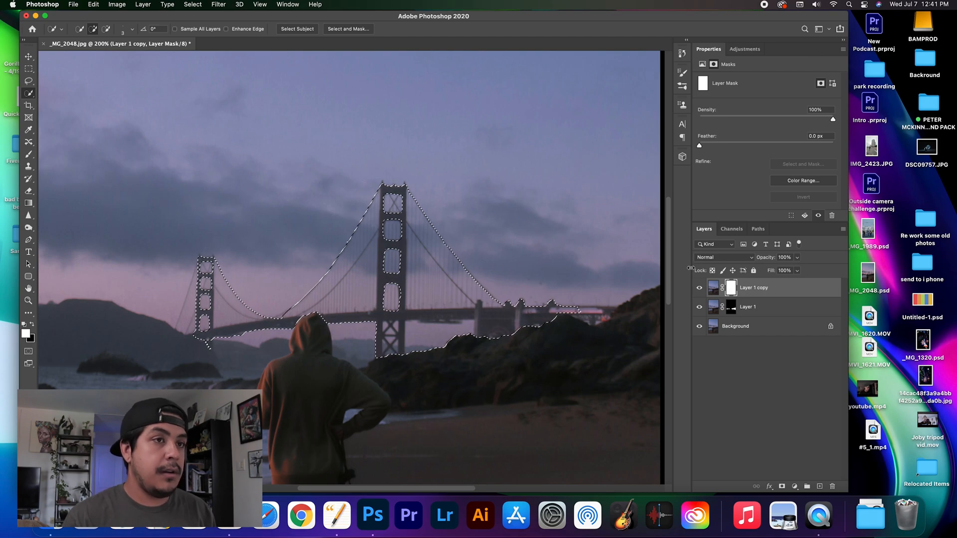
Fill the bridge selection with black on Layer 1 copy's mask, deselect, and invert the mask
{"action": "left_click", "coordinate": [747, 306]}
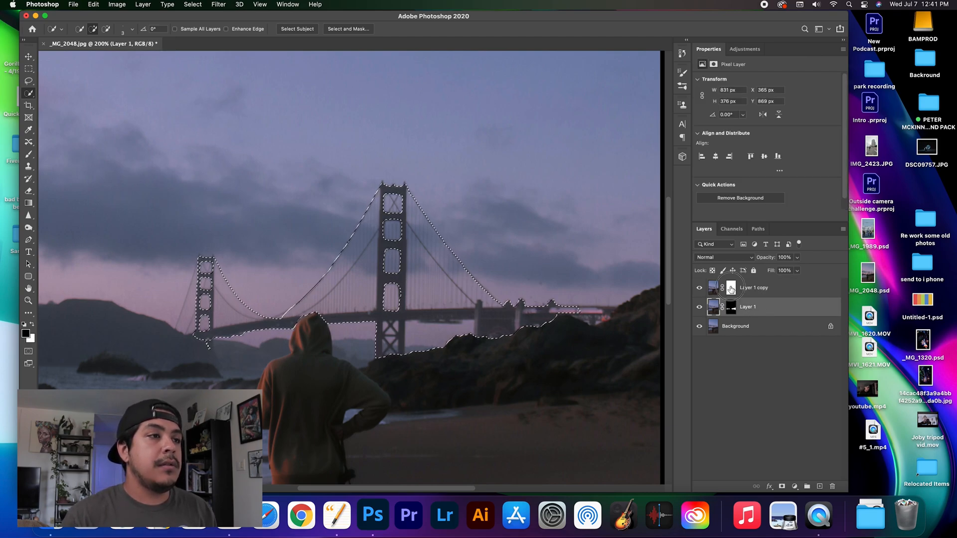
{"action": "left_click", "coordinate": [730, 288]}
{"action": "key", "text": "super+BackSpace"}
{"action": "key", "text": "super+d"}
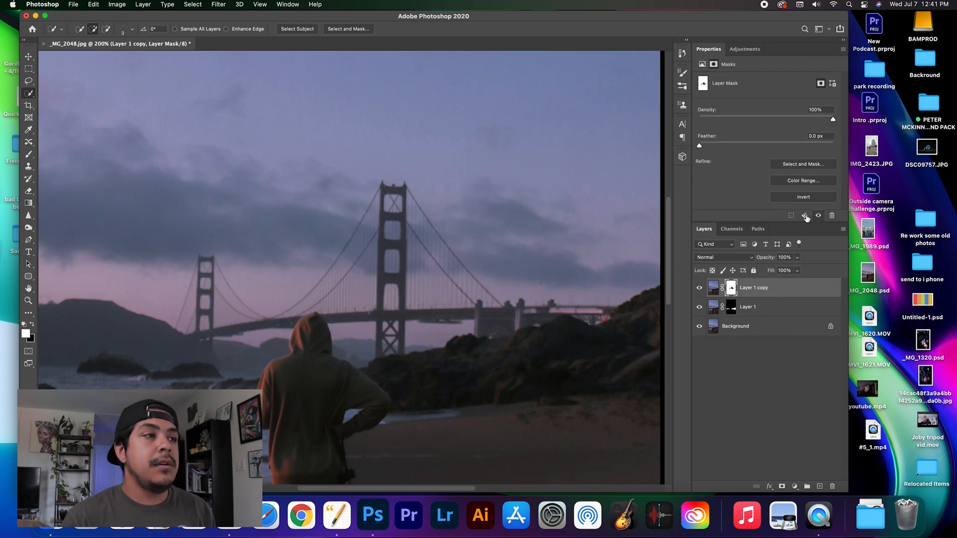
{"action": "left_click", "coordinate": [803, 198]}
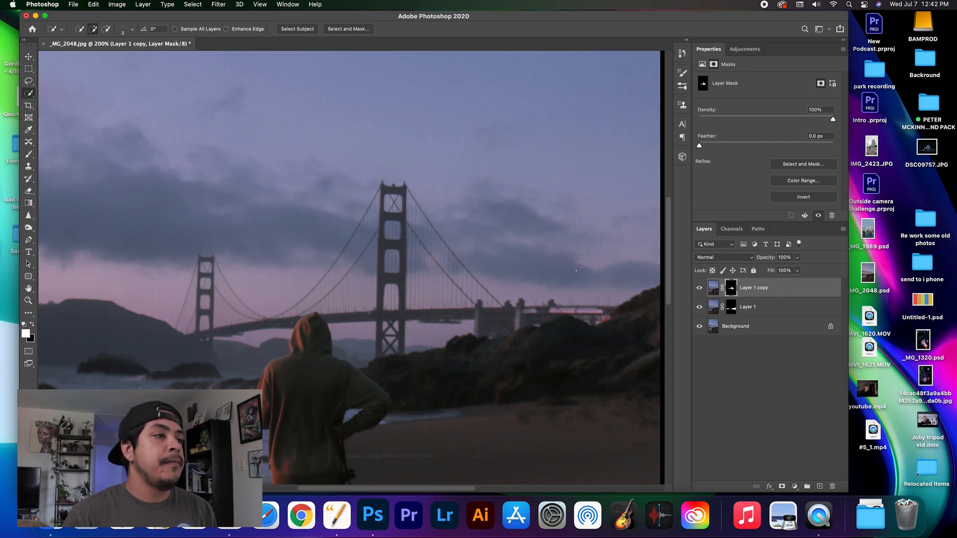
Gaussian-blur Layer 1 copy's image, previewing the bridge and trying a 4.9-pixel radius before lowering it
{"action": "left_click", "coordinate": [712, 293]}
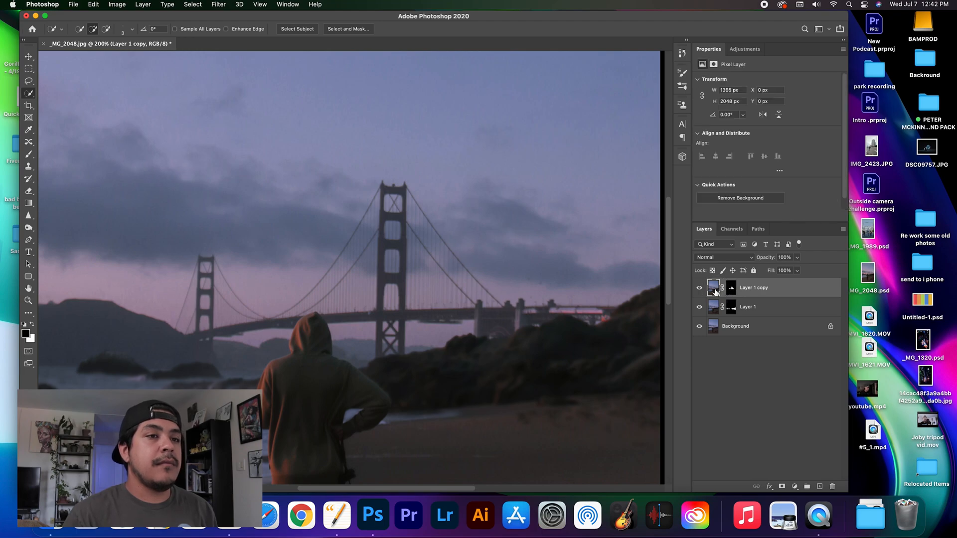
{"action": "left_click", "coordinate": [218, 5]}
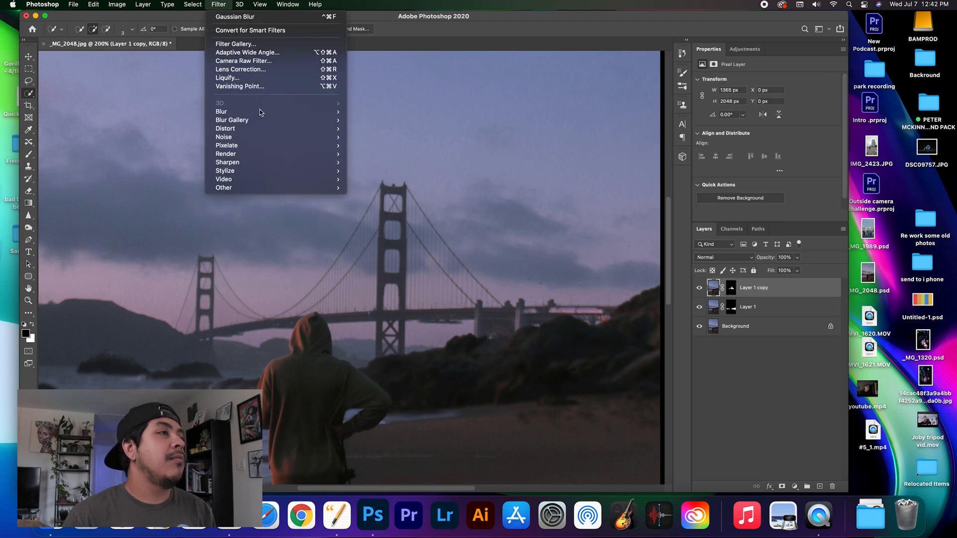
{"action": "mouse_move", "coordinate": [259, 112]}
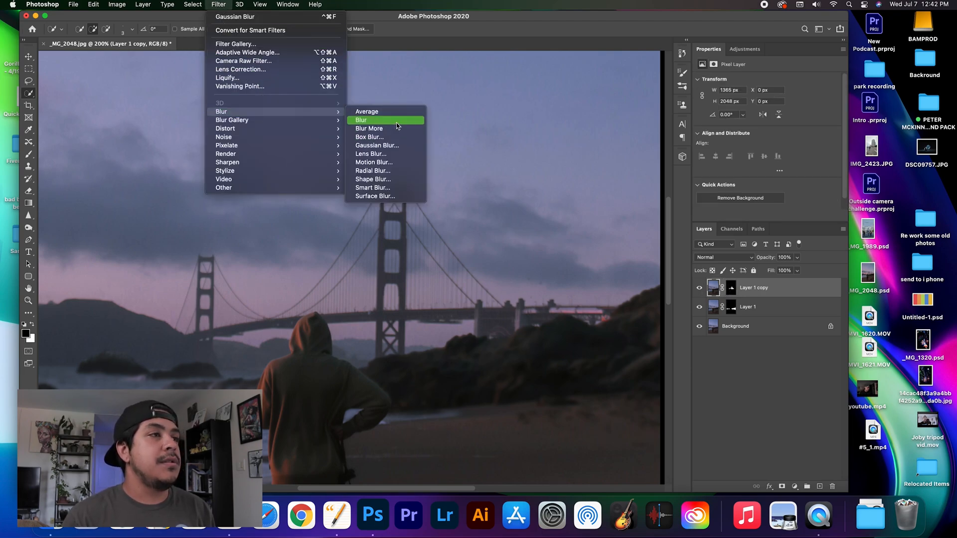
{"action": "left_click", "coordinate": [394, 145]}
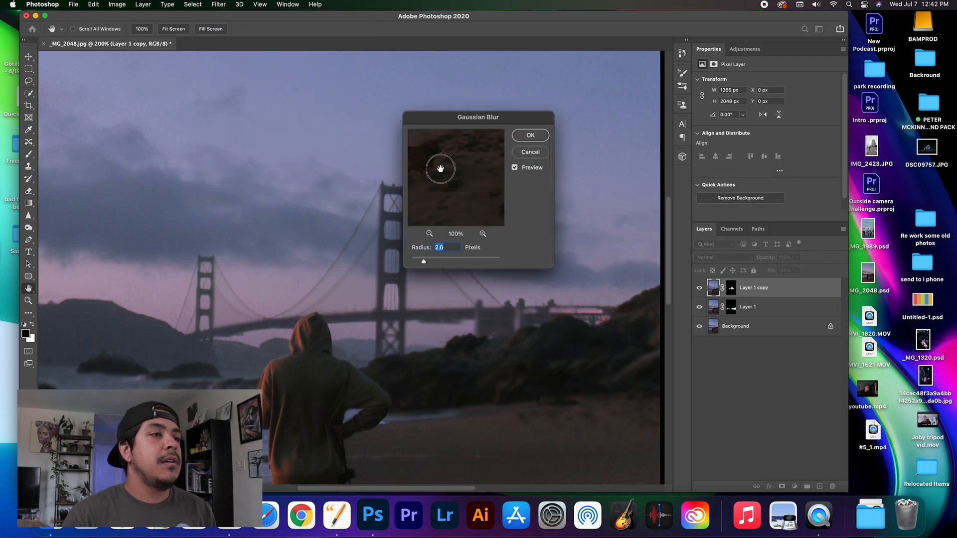
{"action": "left_click_drag", "start_coordinate": [440, 169], "coordinate": [483, 260]}
{"action": "left_click_drag", "start_coordinate": [480, 222], "coordinate": [464, 211]}
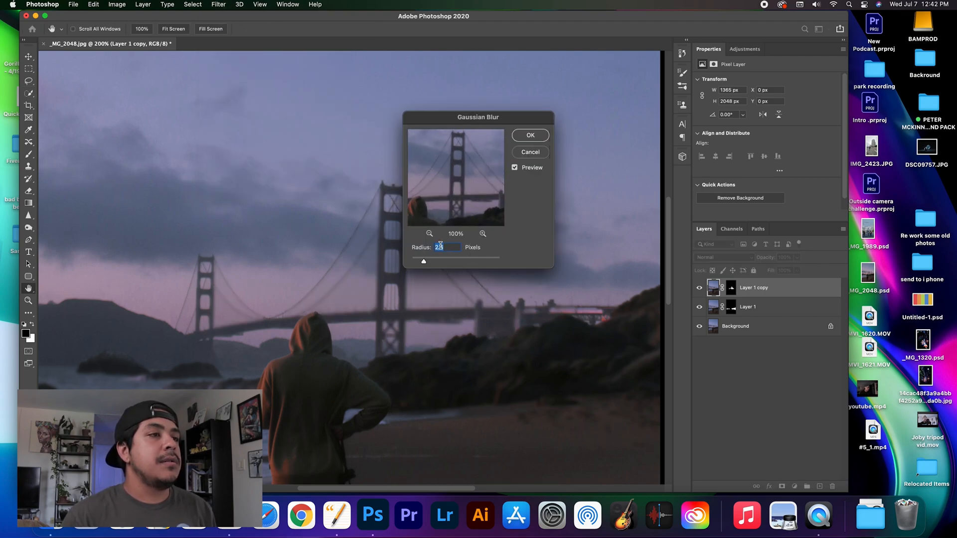
{"action": "left_click", "coordinate": [430, 234]}
{"action": "left_click_drag", "start_coordinate": [423, 262], "coordinate": [436, 264]}
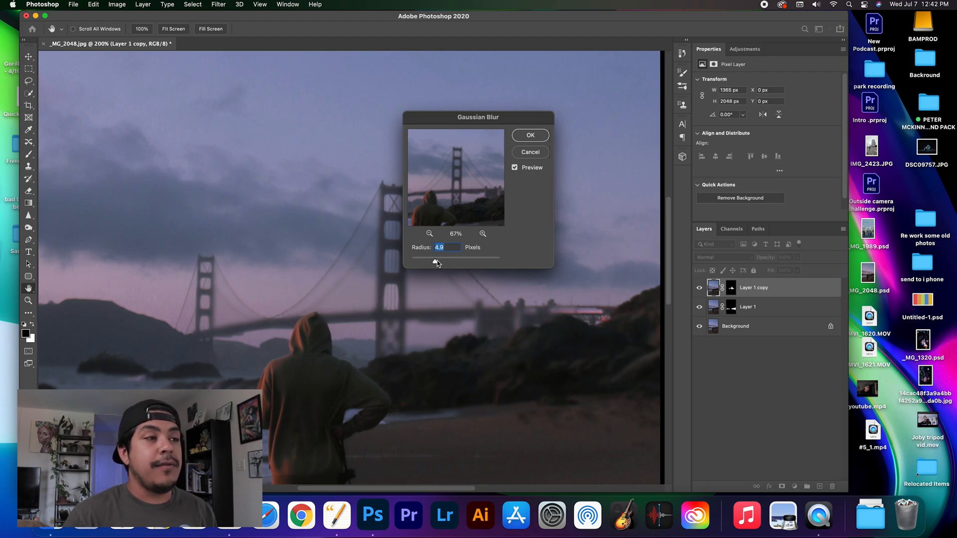
{"action": "left_click_drag", "start_coordinate": [438, 263], "coordinate": [416, 263]}
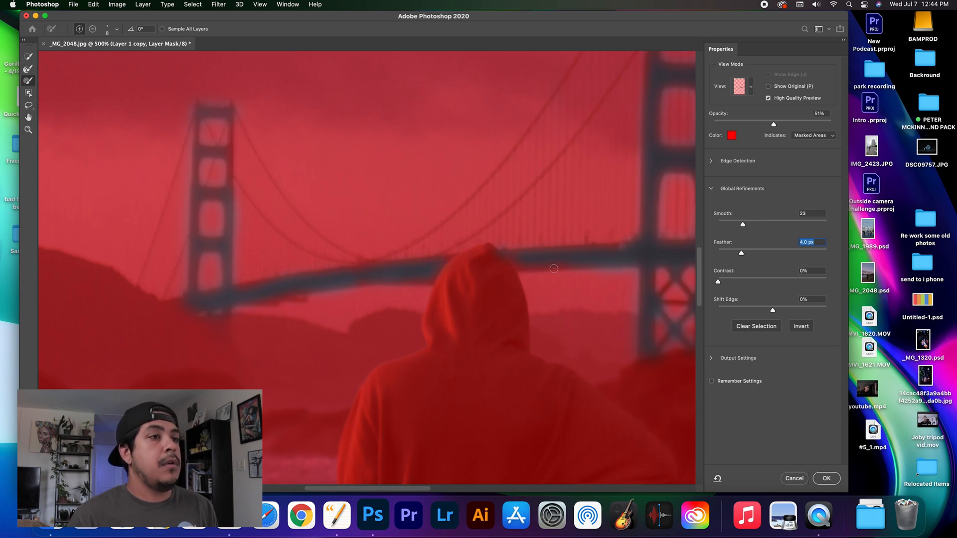
Refine Layer 1 copy's mask in Select and Mask with Smooth set to 18, and apply the refinement
{"action": "left_click_drag", "start_coordinate": [599, 240], "coordinate": [483, 317]}
{"action": "left_click_drag", "start_coordinate": [556, 293], "coordinate": [448, 342]}
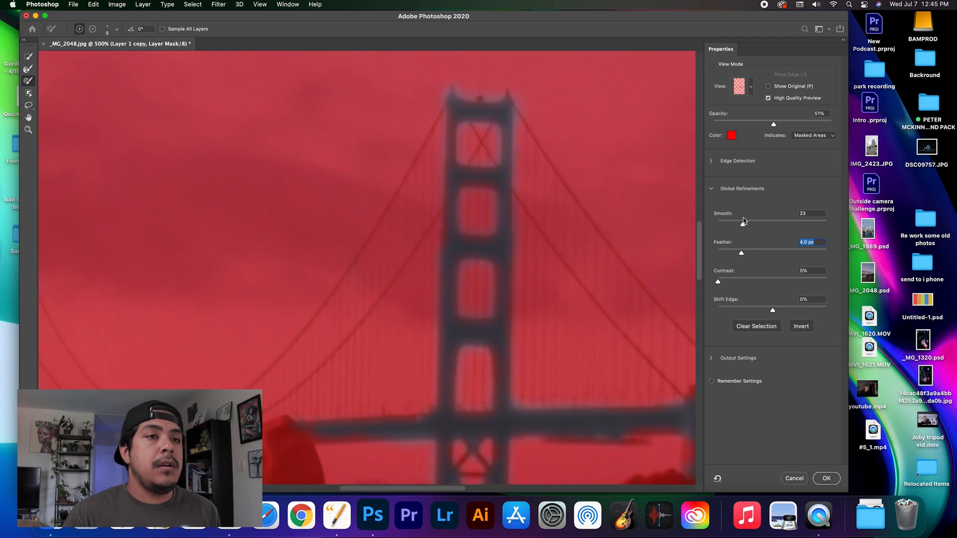
{"action": "left_click_drag", "start_coordinate": [743, 222], "coordinate": [737, 226]}
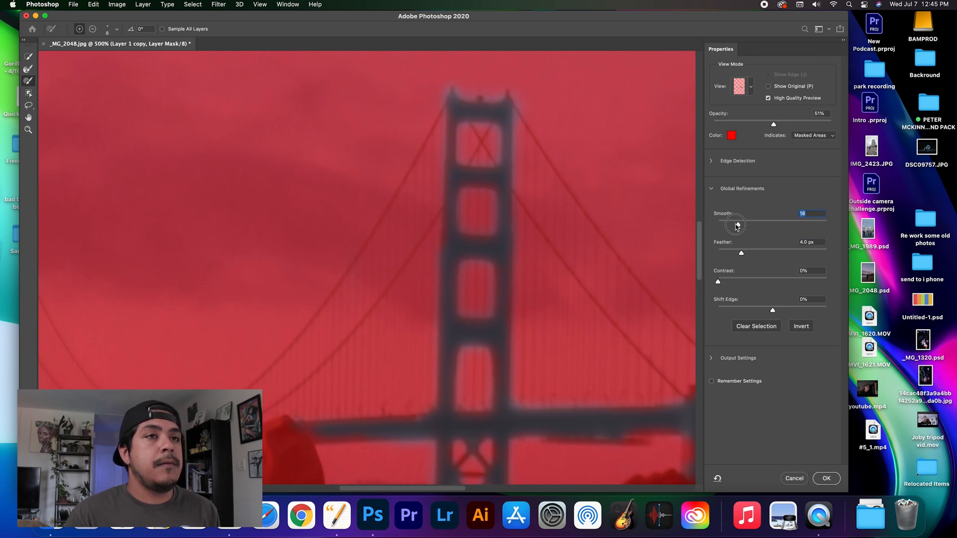
{"action": "left_click", "coordinate": [826, 478]}
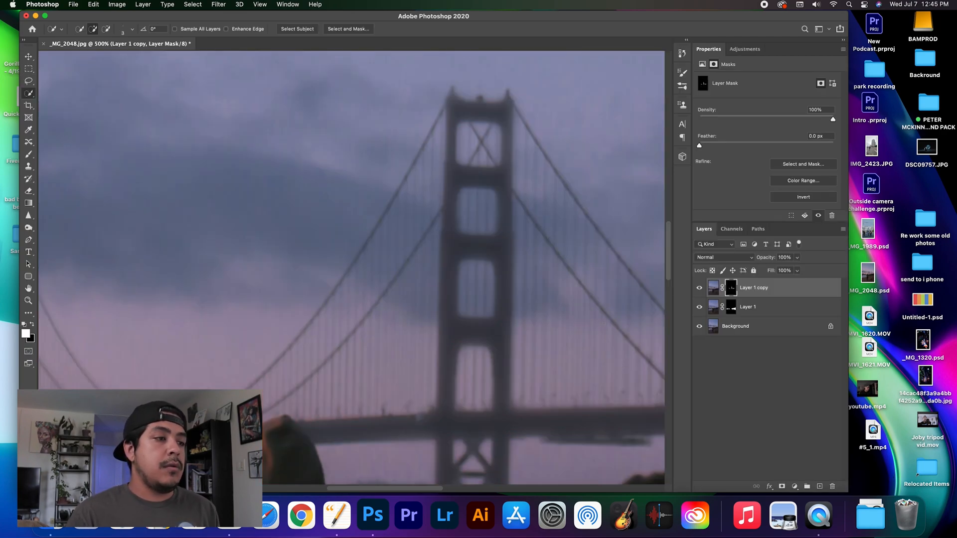
Compare the whole photo with the blurred layers hidden and shown, leaving Layer 1 copy visible
{"action": "key", "text": "super+minus"}
{"action": "key", "text": "super+minus"}
{"action": "key", "text": "super+minus"}
{"action": "key", "text": "super+minus"}
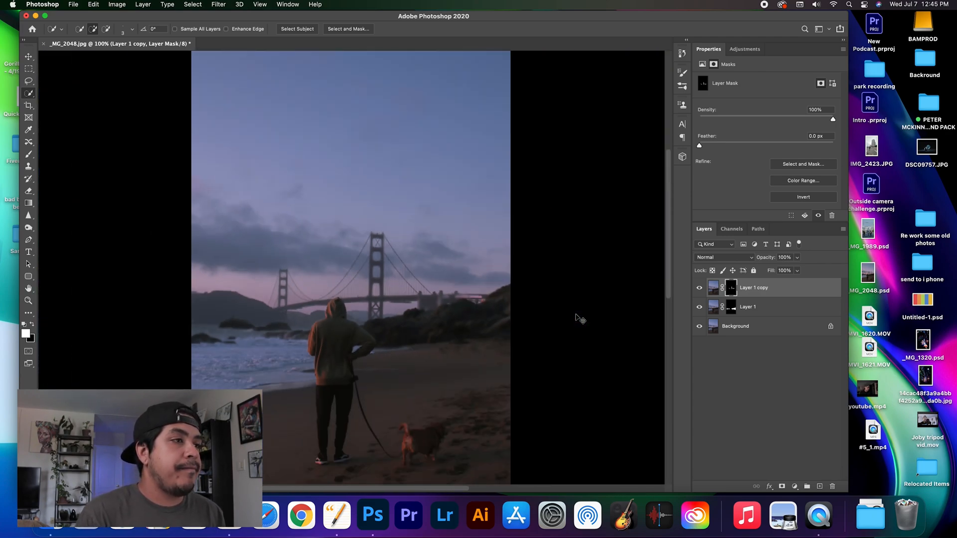
{"action": "left_click", "coordinate": [698, 289]}
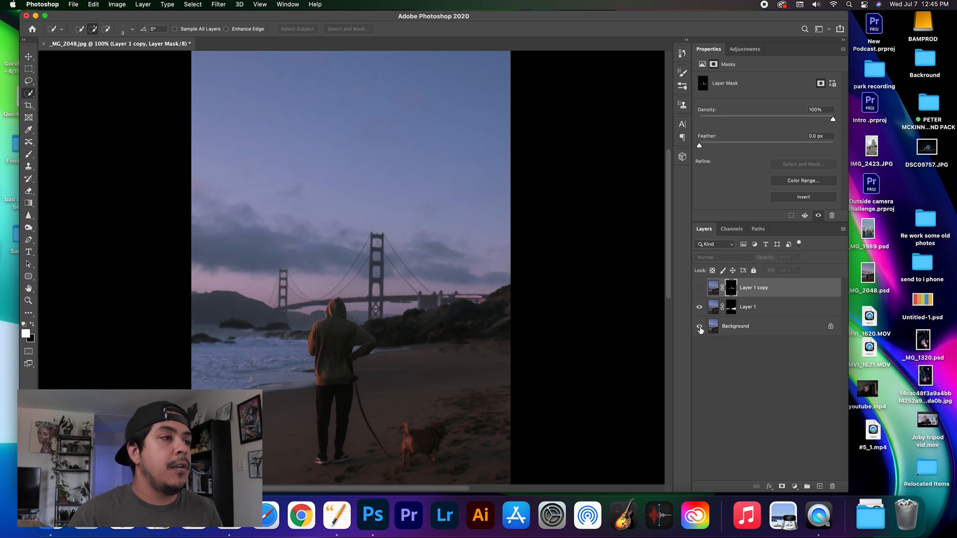
{"action": "left_click", "coordinate": [700, 308]}
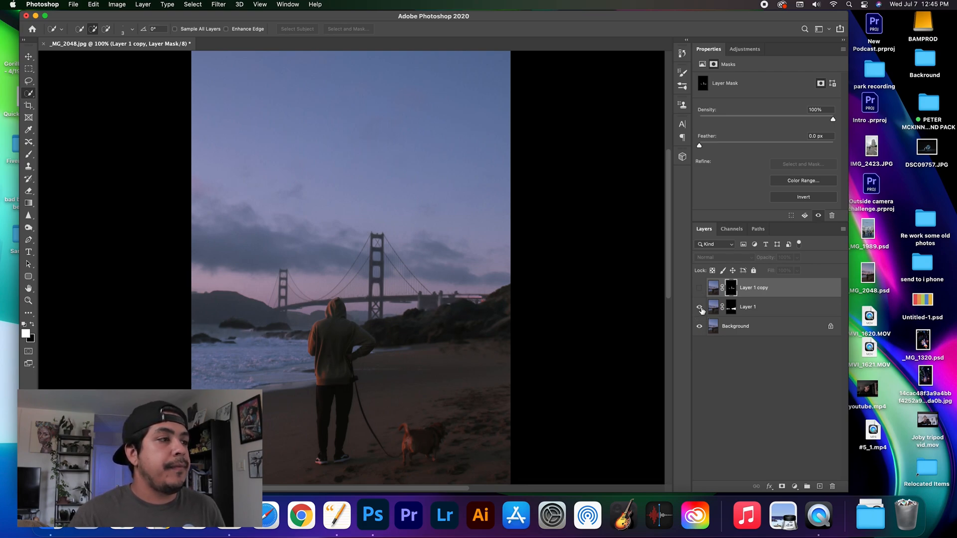
{"action": "left_click", "coordinate": [699, 287]}
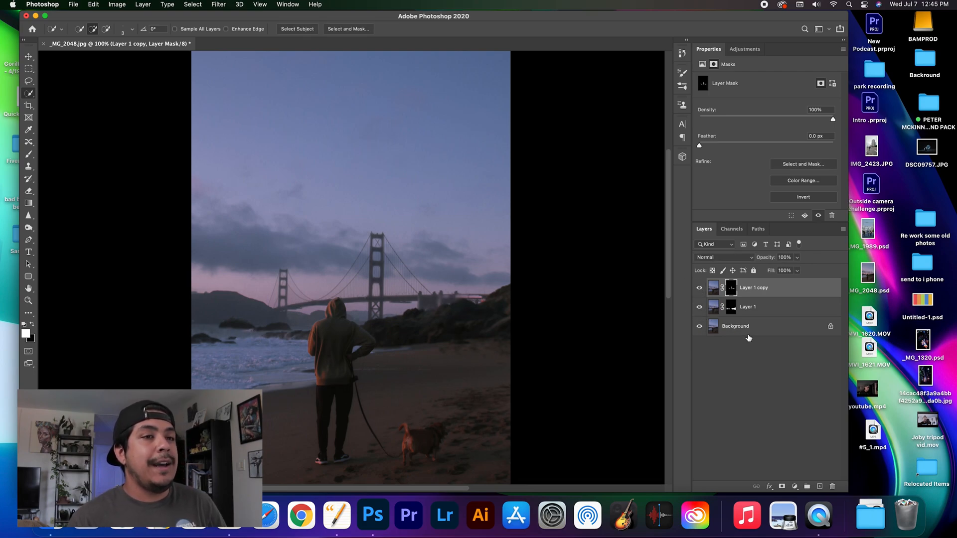
Make Layer 1 the active layer and target its layer mask
{"action": "key", "text": "super+minus"}
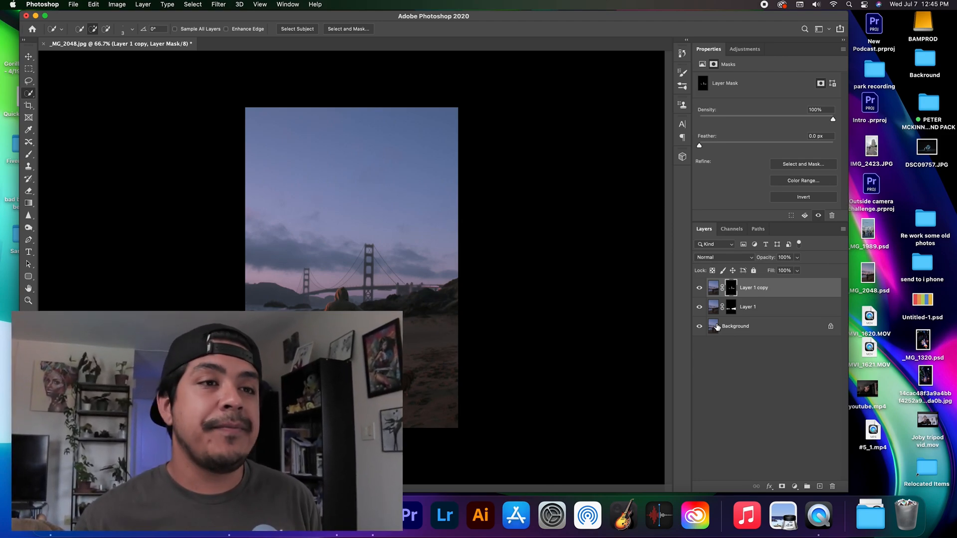
{"action": "left_click", "coordinate": [714, 307]}
{"action": "left_click", "coordinate": [732, 308]}
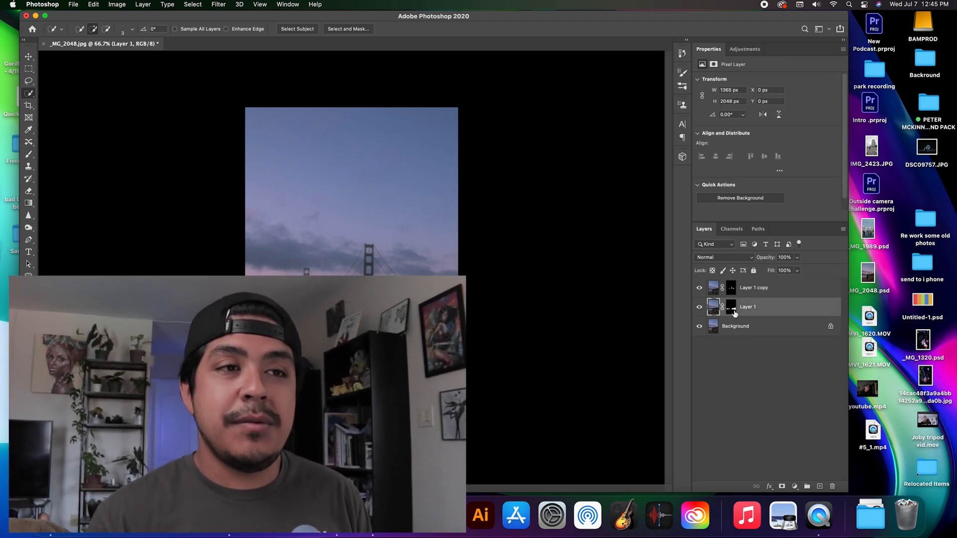